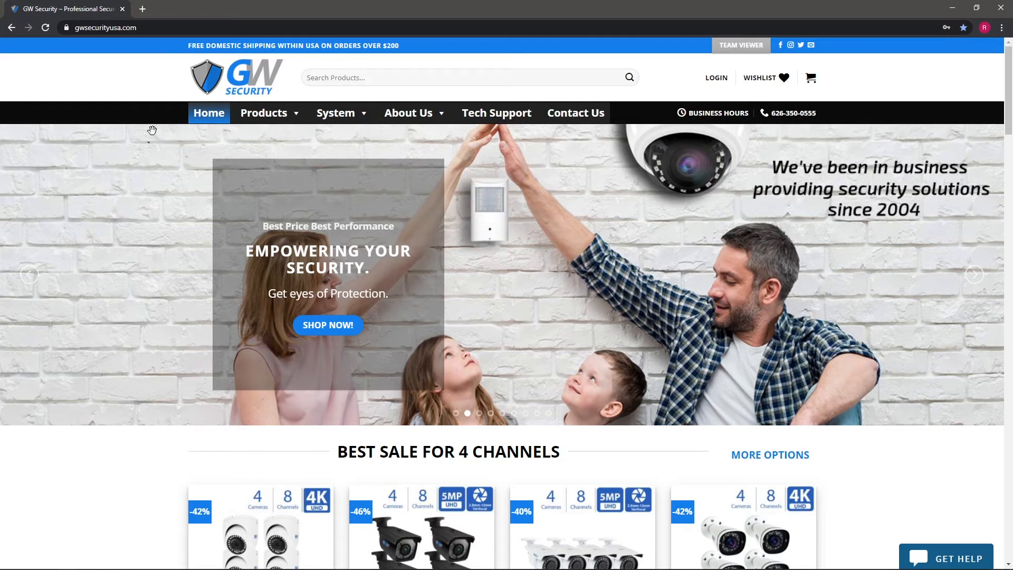
Go from the GW Security site's Tech Support software downloads to the shared GW78 folder.
{"action": "left_click", "coordinate": [187, 27]}
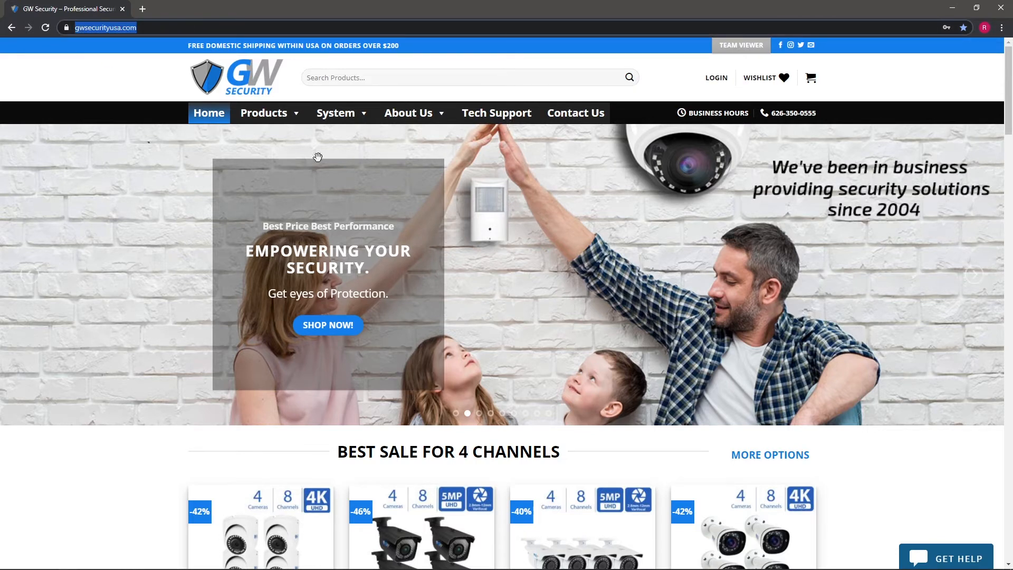
{"action": "left_click", "coordinate": [505, 118]}
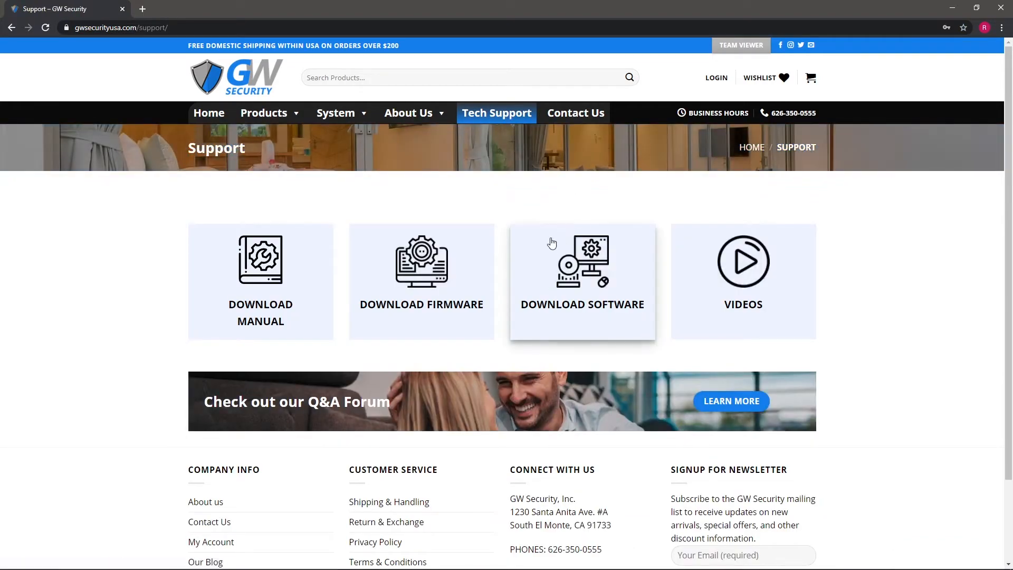
{"action": "left_click", "coordinate": [583, 246]}
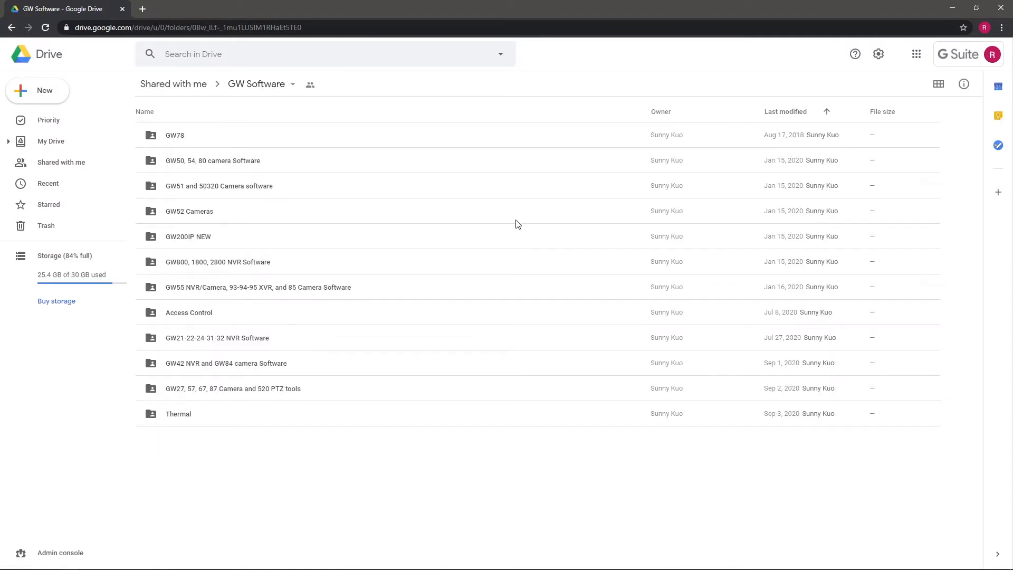
{"action": "left_click", "coordinate": [180, 142]}
{"action": "double_click", "coordinate": [180, 143]}
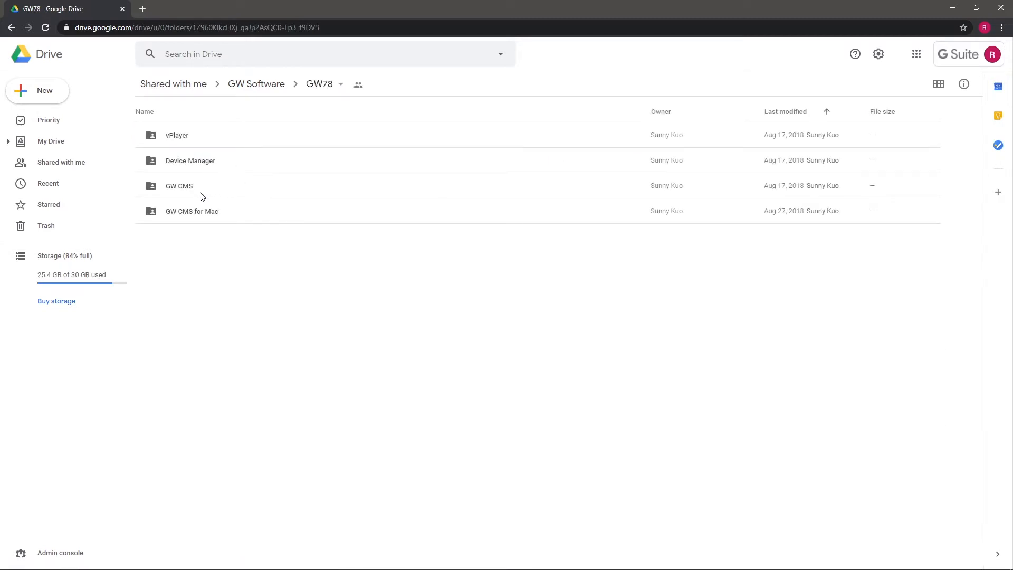
Download the Windows installer GW CMS_V700R007C0050B001-W32.exe from the GW CMS folder and close its preview.
{"action": "left_click", "coordinate": [233, 214]}
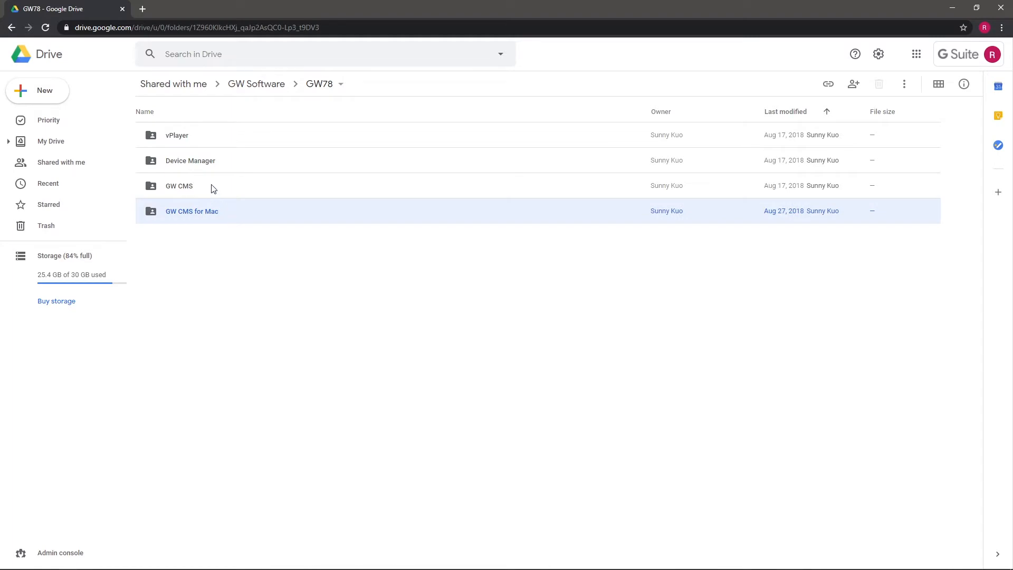
{"action": "double_click", "coordinate": [213, 192]}
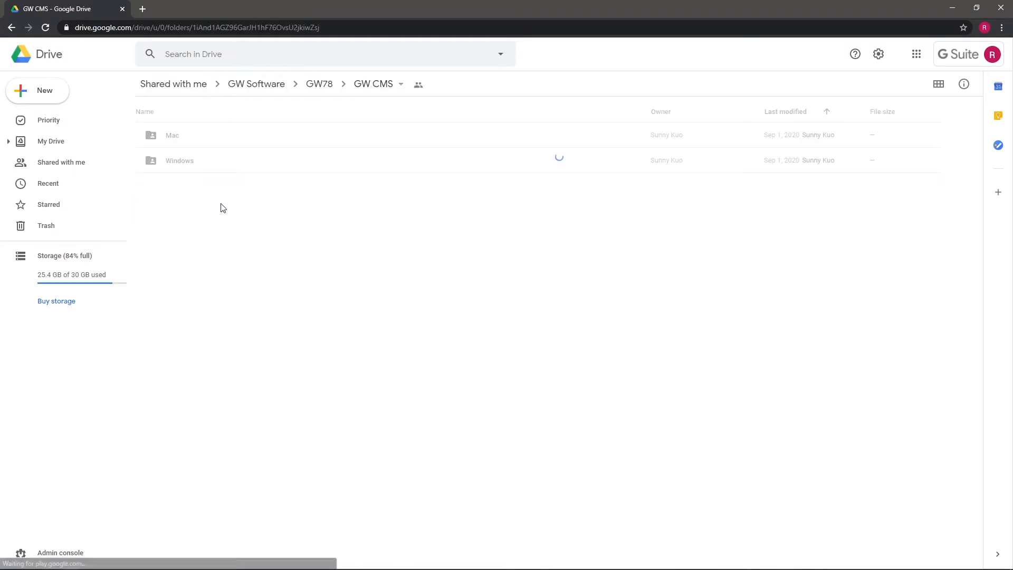
{"action": "double_click", "coordinate": [220, 166]}
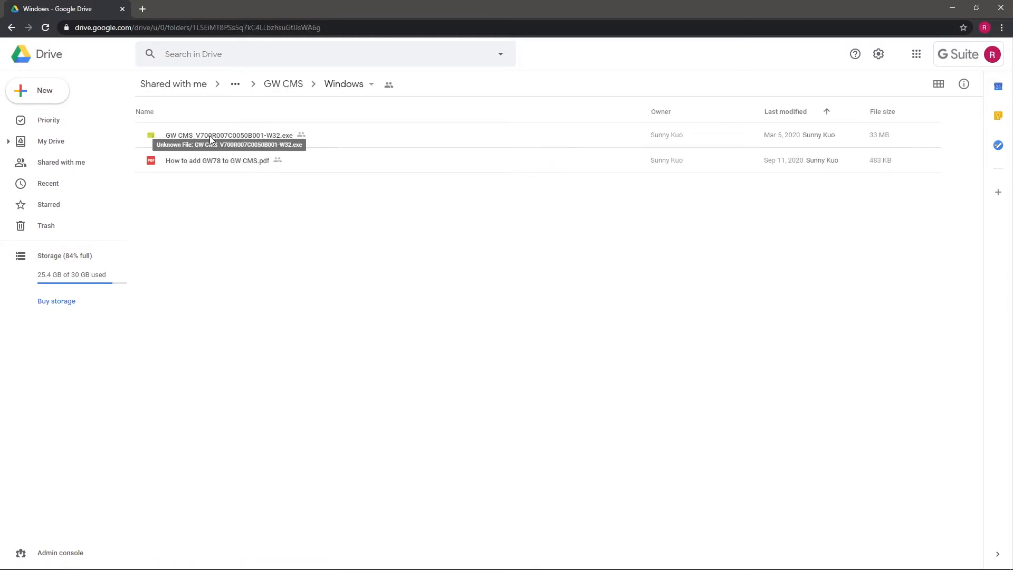
{"action": "double_click", "coordinate": [210, 137]}
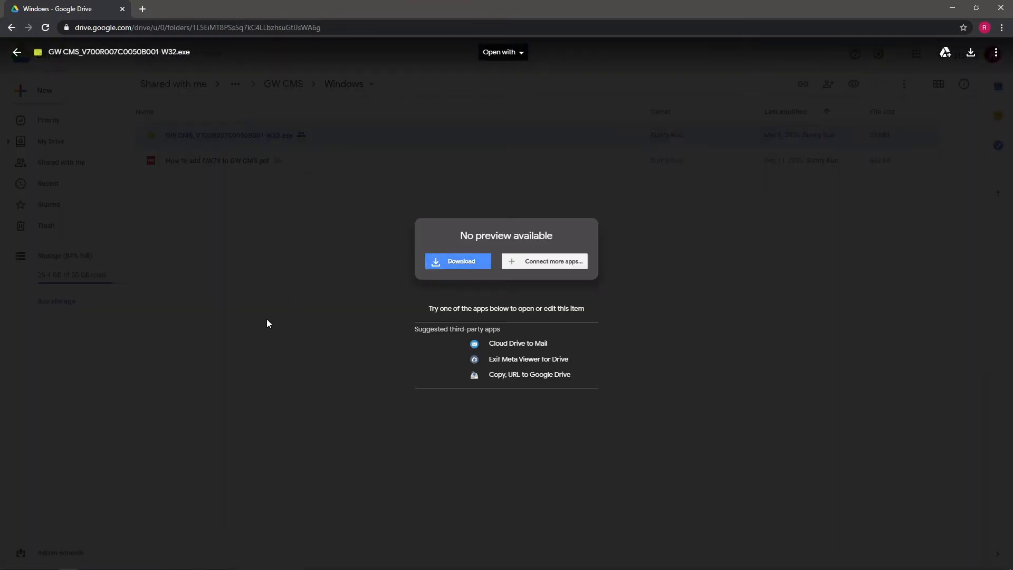
{"action": "left_click", "coordinate": [458, 261]}
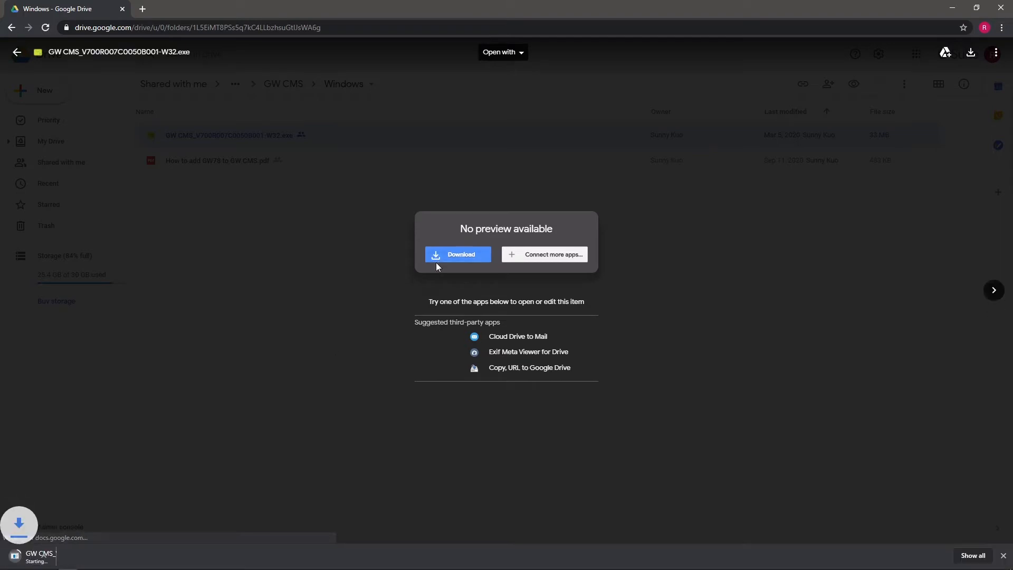
{"action": "left_click", "coordinate": [201, 388]}
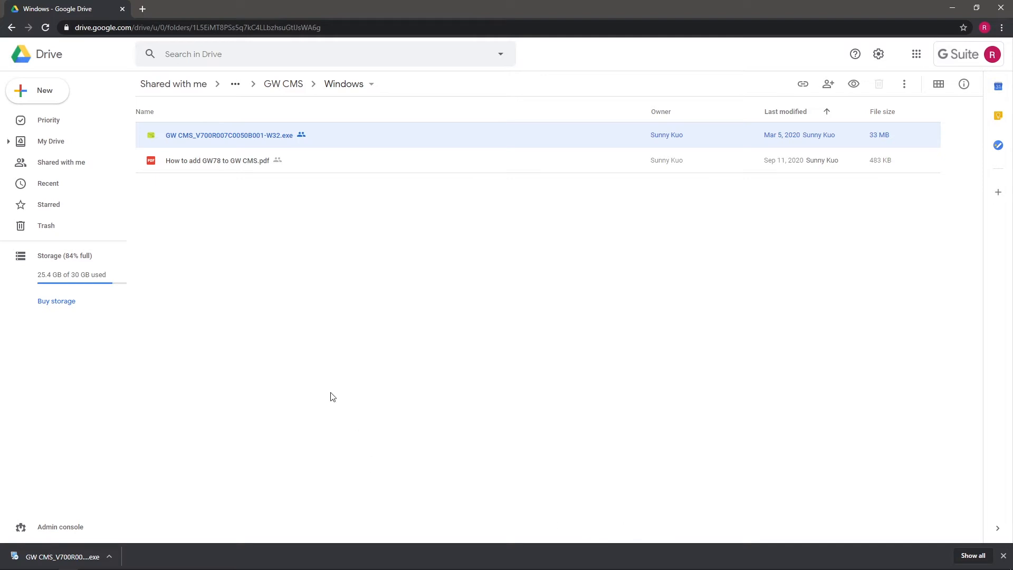
Run the downloaded installer to install GW CMS in C:\GW CMS, finish the setup and close the browser.
{"action": "left_click", "coordinate": [63, 556]}
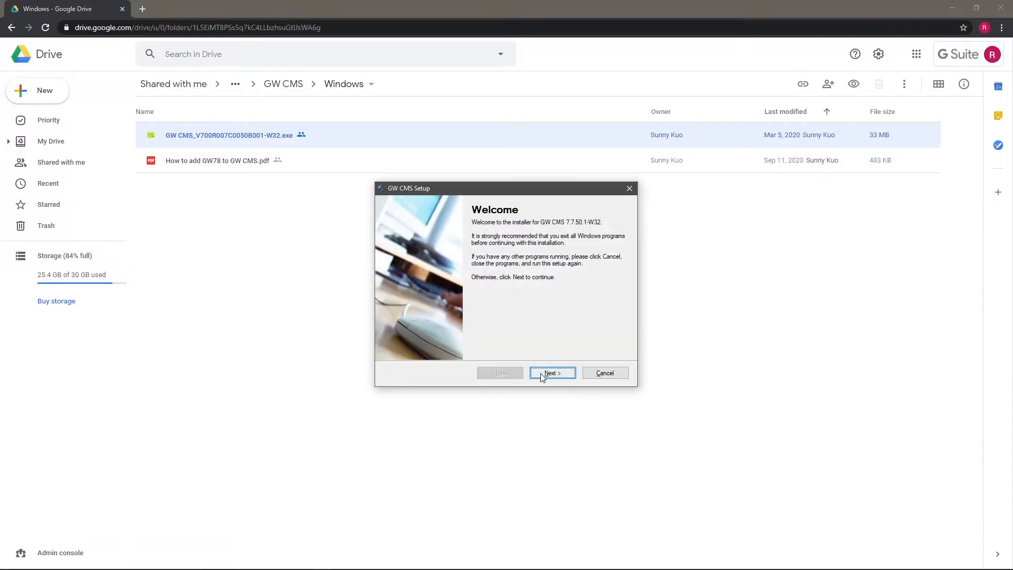
{"action": "left_click", "coordinate": [542, 375]}
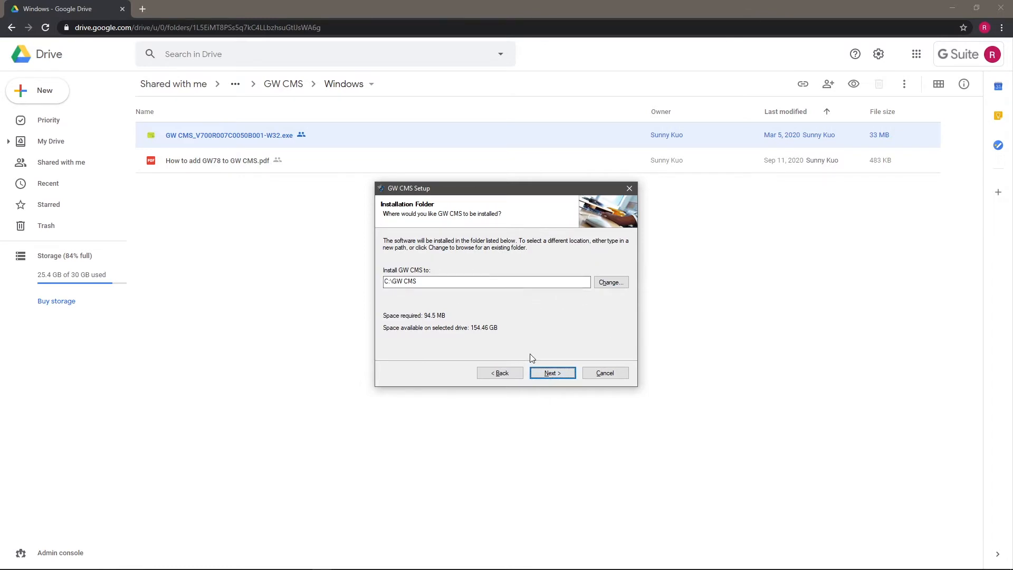
{"action": "left_click", "coordinate": [549, 373]}
{"action": "left_click", "coordinate": [544, 375]}
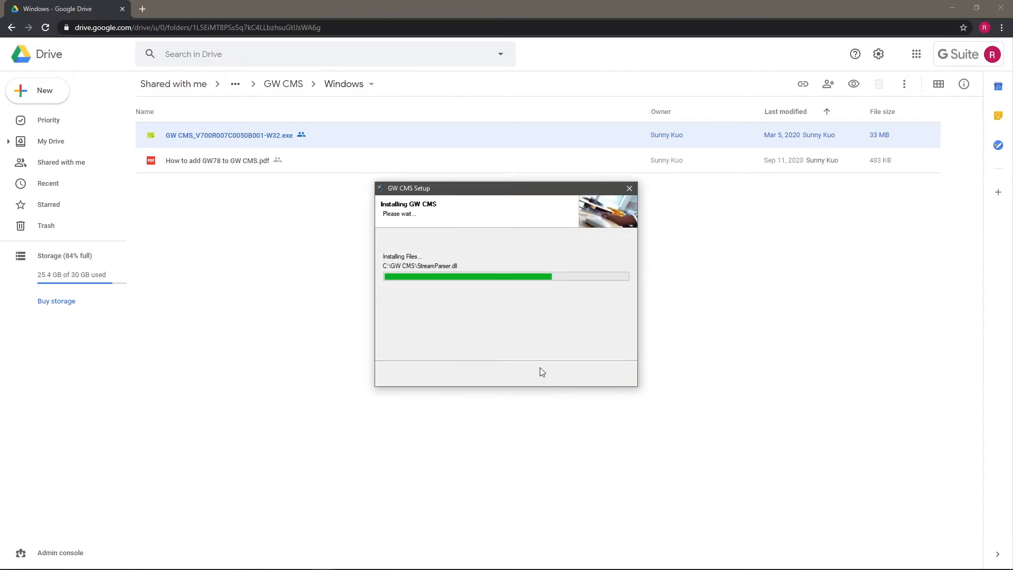
{"action": "left_click", "coordinate": [543, 372]}
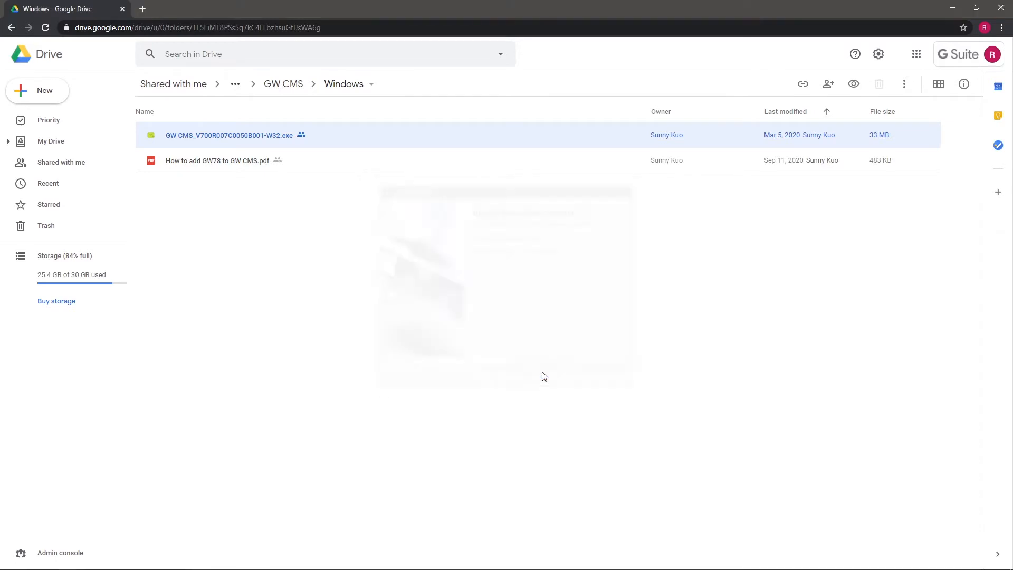
{"action": "left_click", "coordinate": [999, 6]}
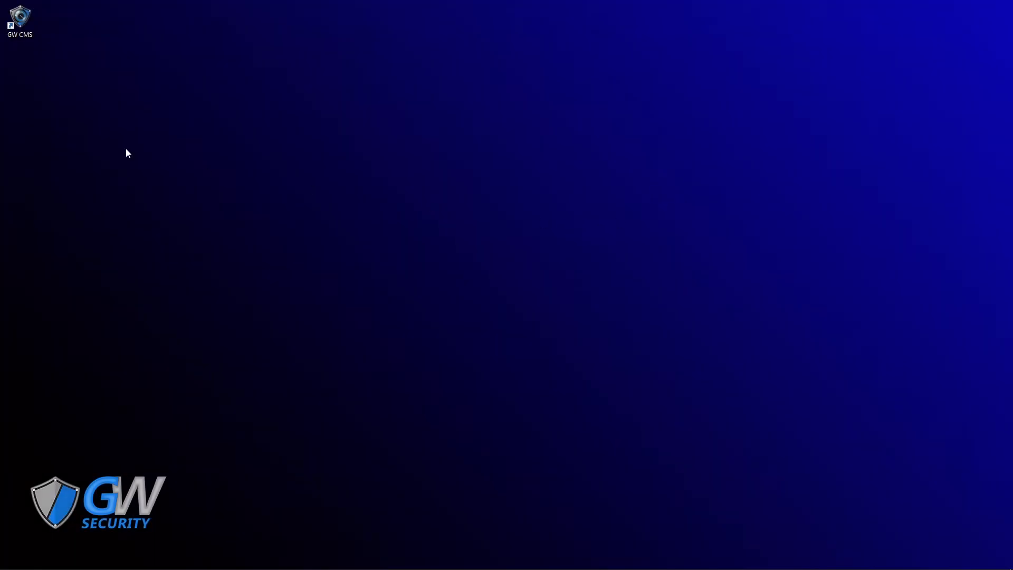
Launch GW CMS, log in to the admin account with its password, and maximize the program window.
{"action": "double_click", "coordinate": [32, 29]}
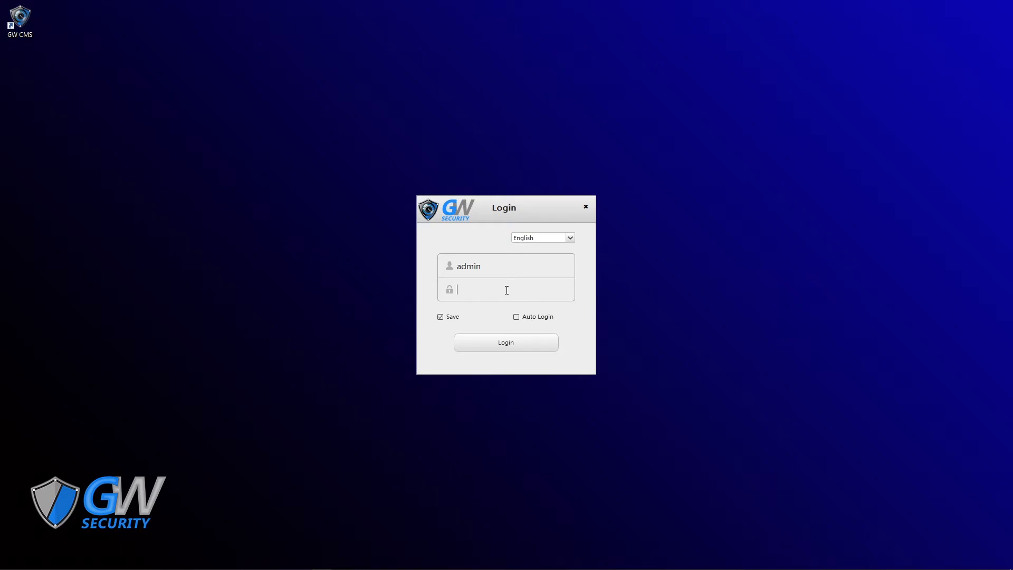
{"action": "type", "text": "••••••"}
{"action": "left_click", "coordinate": [440, 317]}
{"action": "left_click", "coordinate": [521, 345]}
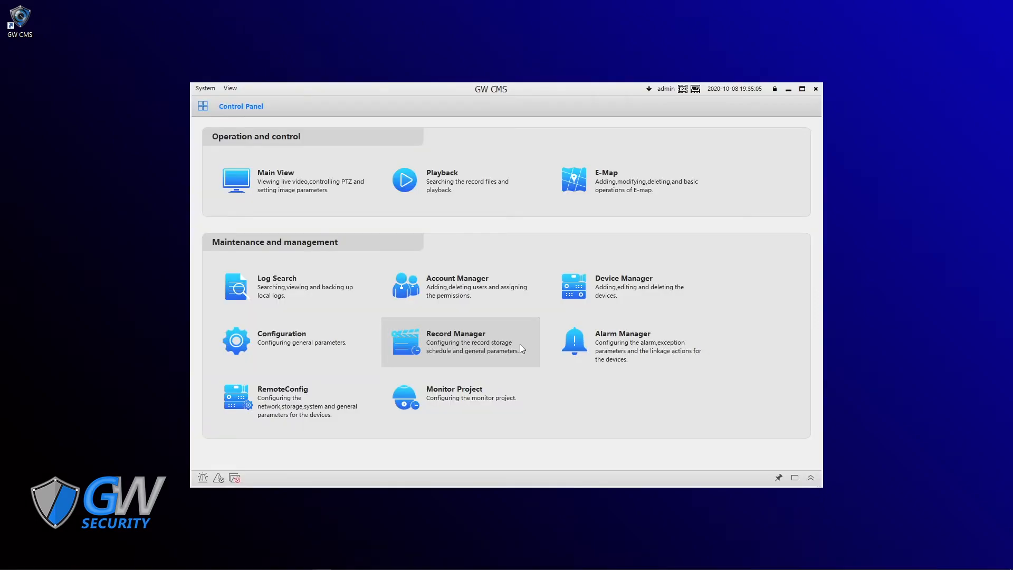
{"action": "left_click", "coordinate": [802, 90]}
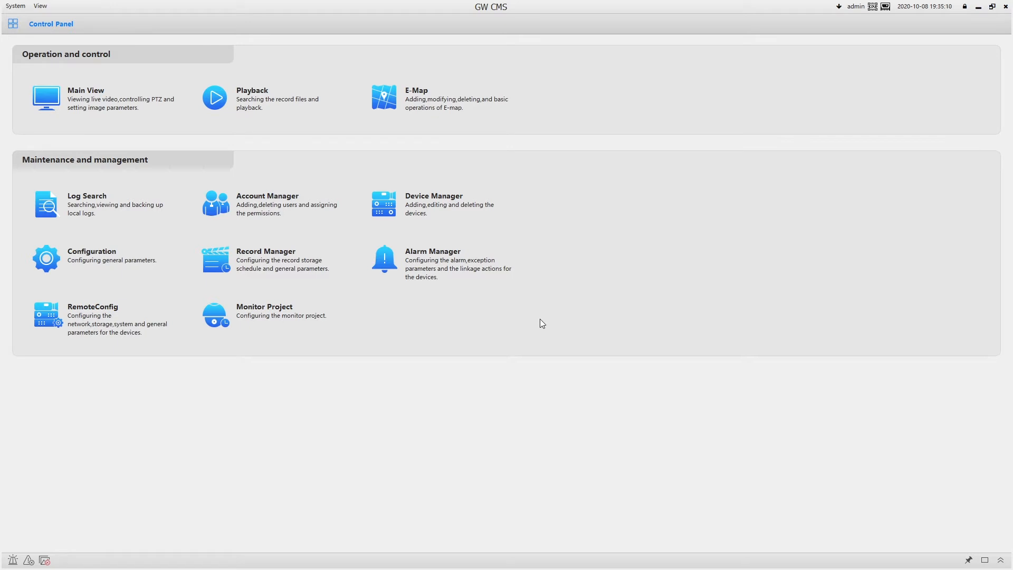
Search the local network for devices on the Device page of the Device Manager.
{"action": "left_click", "coordinate": [447, 218]}
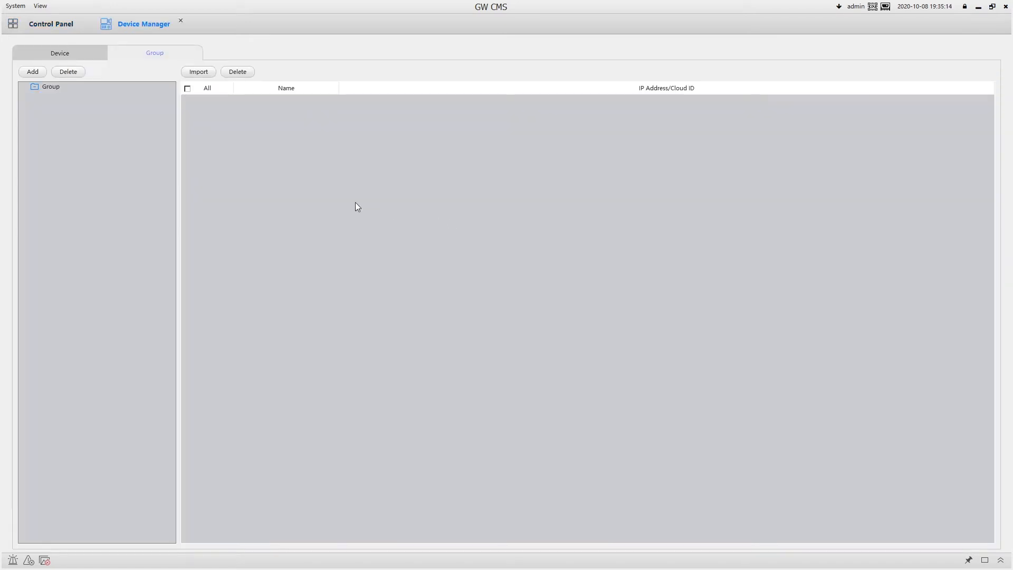
{"action": "left_click", "coordinate": [41, 55]}
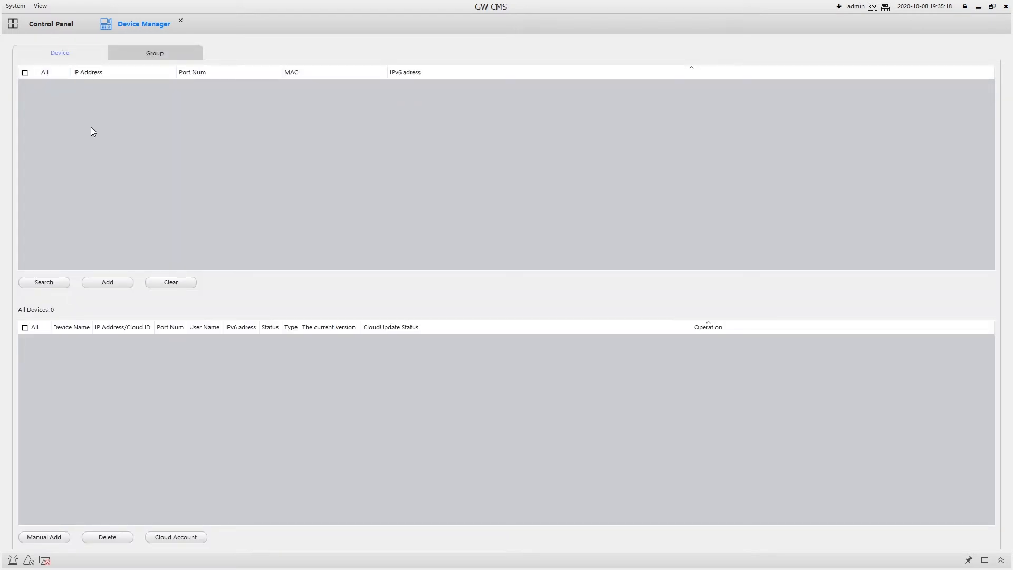
{"action": "left_click", "coordinate": [56, 283]}
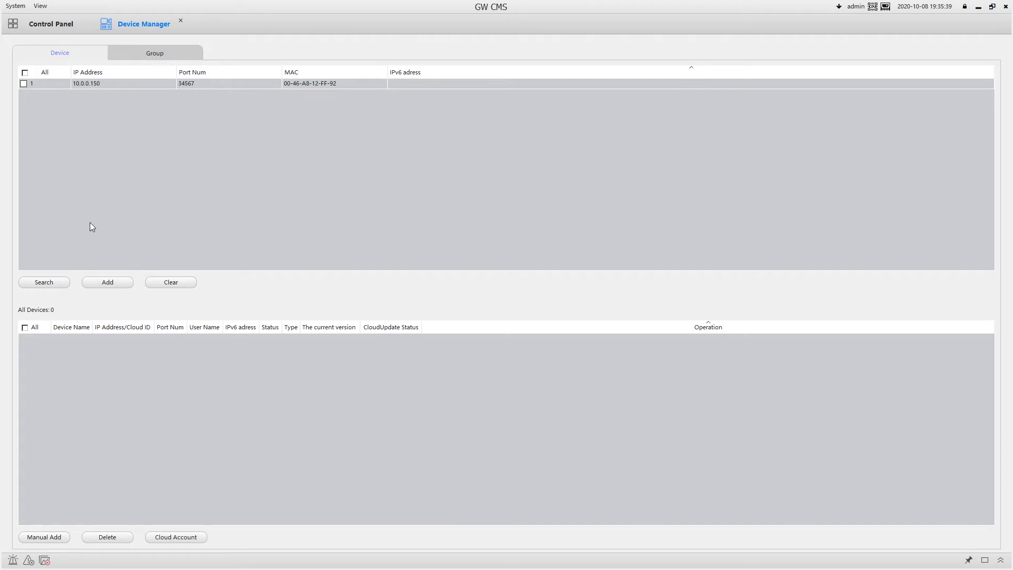
Manually add a device named NVR by IP address 10.0.0.150, entering the device password.
{"action": "left_click", "coordinate": [56, 539]}
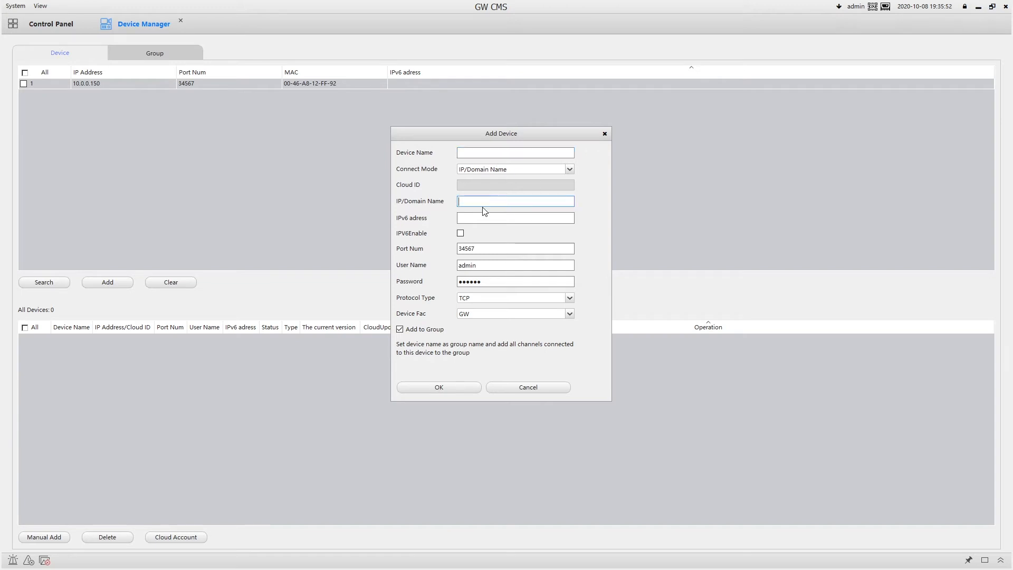
{"action": "type", "text": "NVR"}
{"action": "type", "text": "10.0.0.15"}
{"action": "type", "text": "0"}
{"action": "left_click", "coordinate": [481, 214]}
{"action": "left_click", "coordinate": [482, 249]}
{"action": "double_click", "coordinate": [499, 282]}
{"action": "type", "text": "••••••"}
{"action": "left_click", "coordinate": [452, 387]}
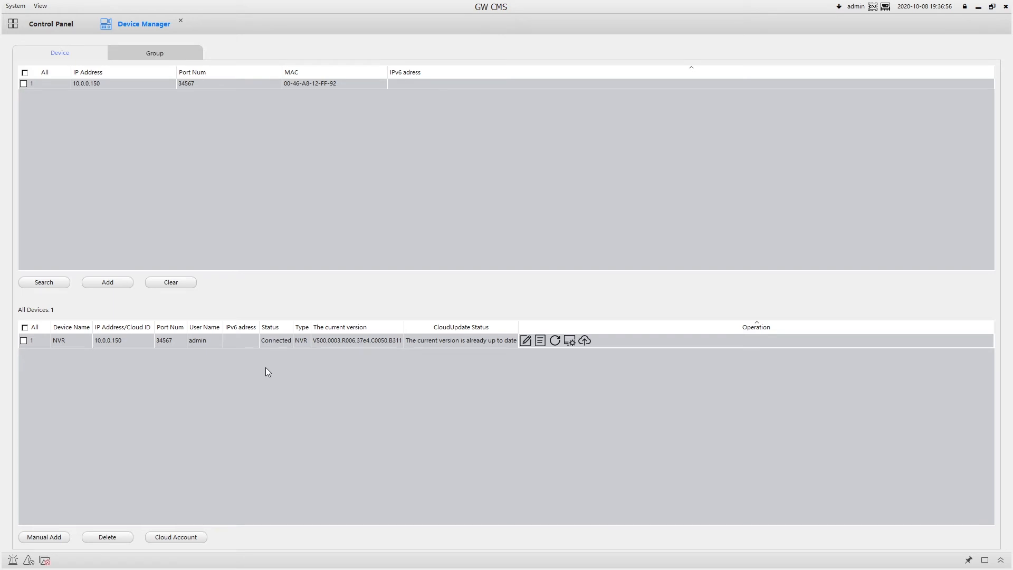
Ping 10.0.0.150 from a Windows command prompt to test the NVR connection, stop the ping and close the prompt.
{"action": "key", "text": "super+r"}
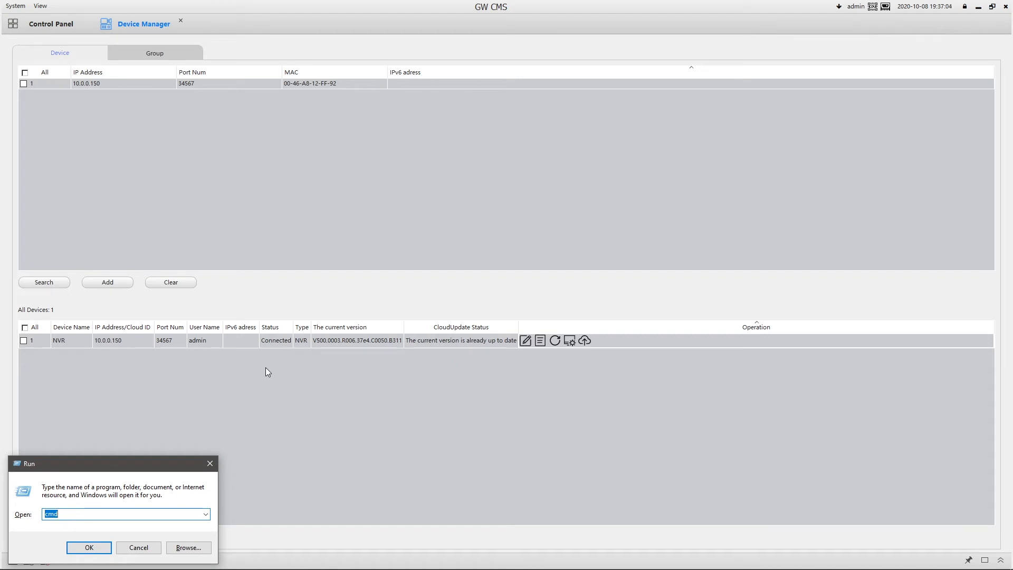
{"action": "key", "text": "Return"}
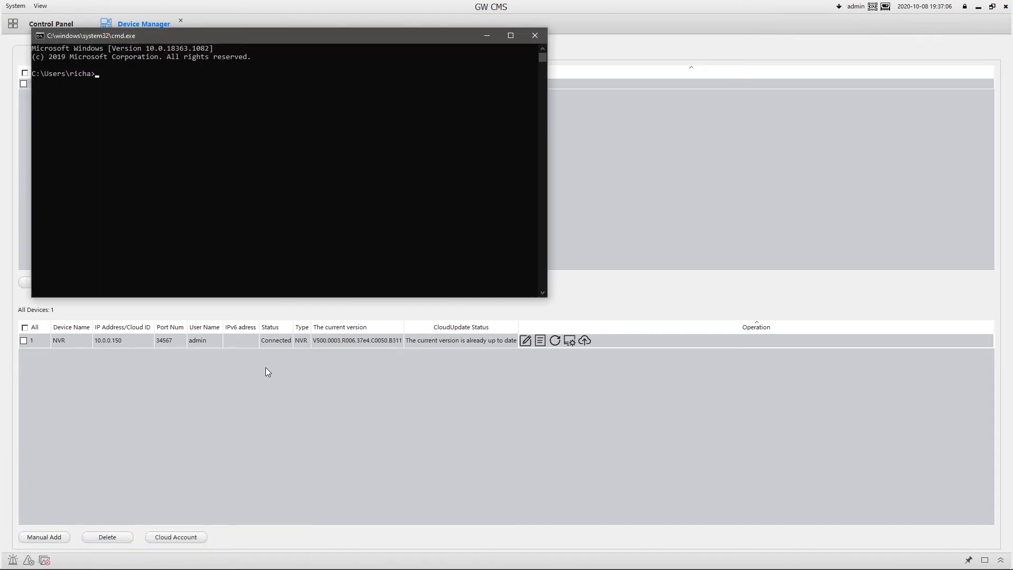
{"action": "type", "text": "ping 10.0.0.150"}
{"action": "key", "text": "Return"}
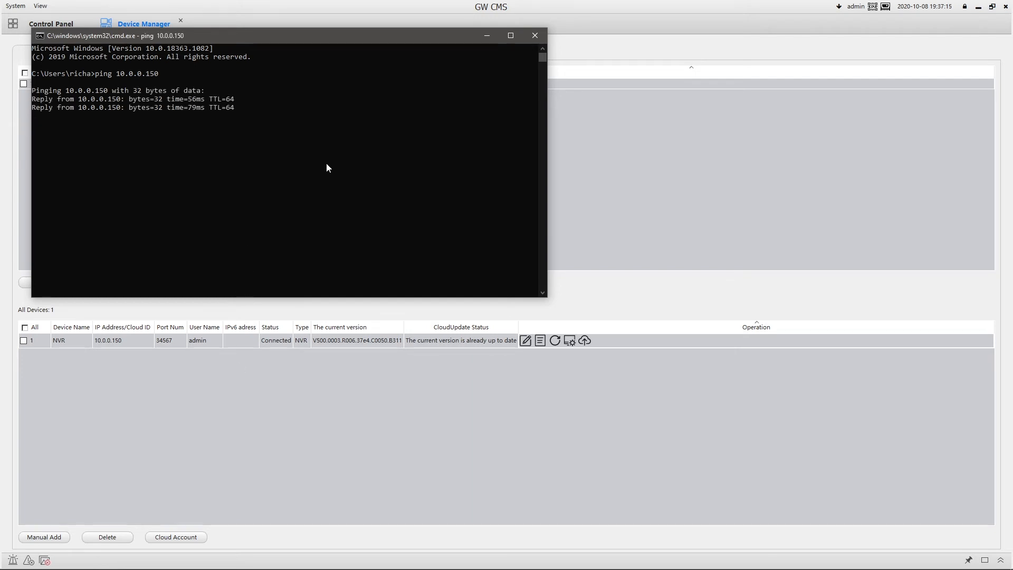
{"action": "key", "text": "ctrl+c"}
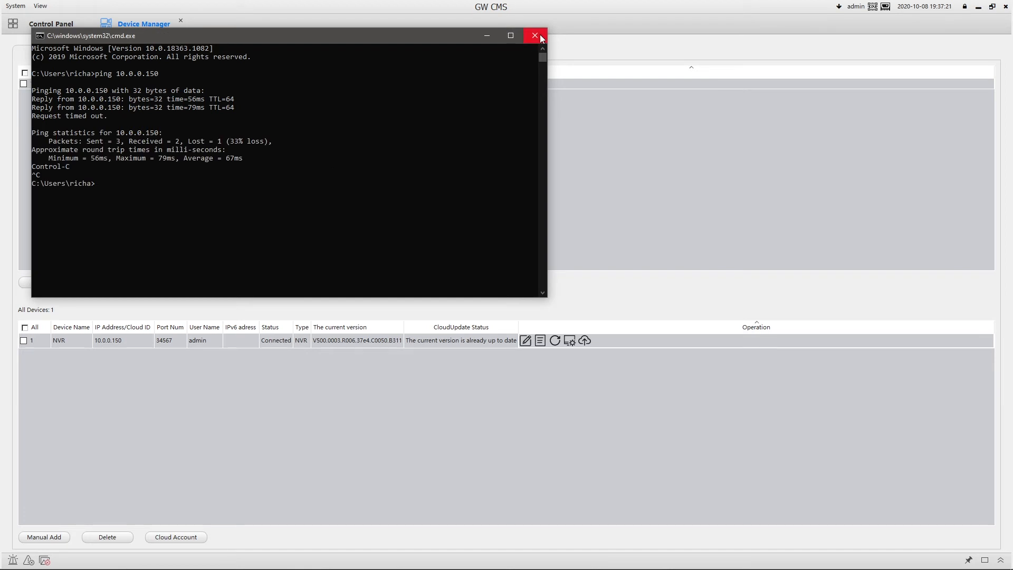
{"action": "left_click", "coordinate": [534, 36]}
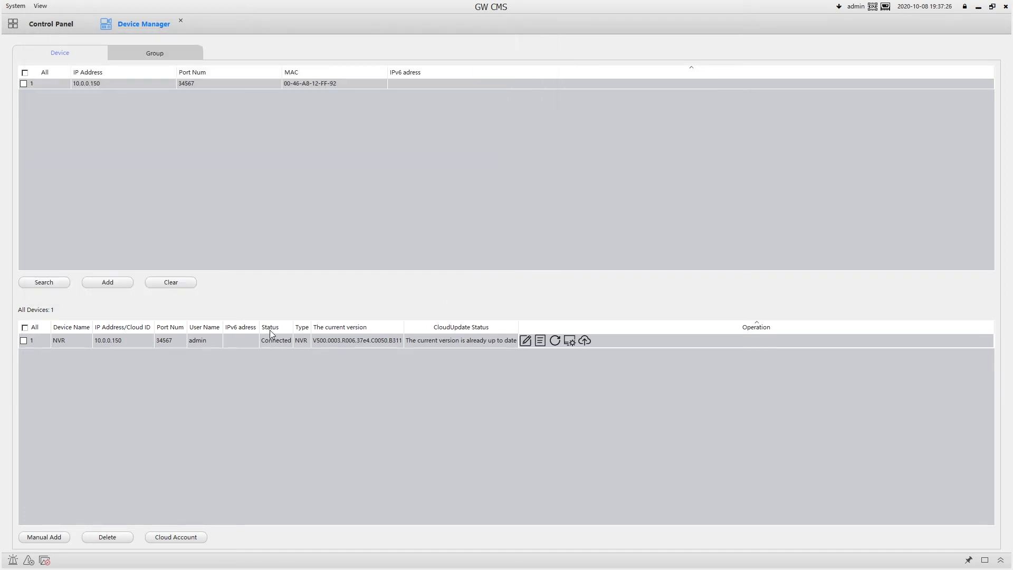
Show all the NVR's channels in the Main View using the substream.
{"action": "left_click", "coordinate": [68, 29]}
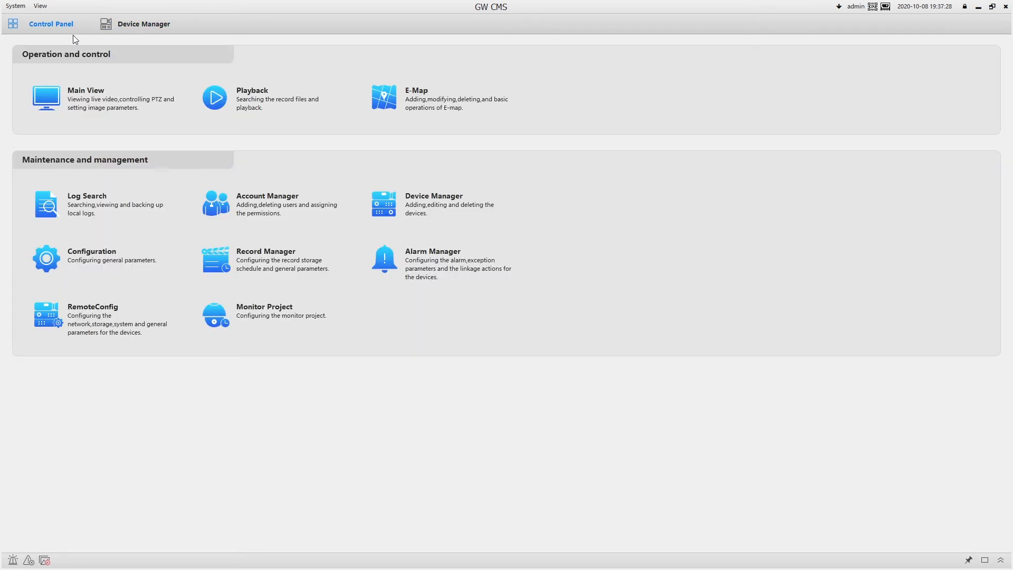
{"action": "left_click", "coordinate": [95, 103]}
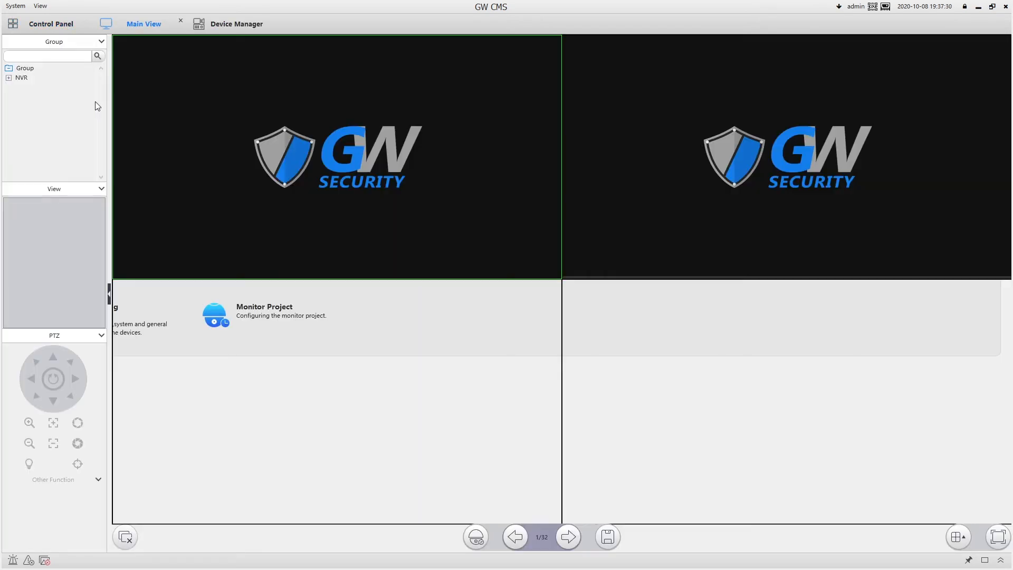
{"action": "double_click", "coordinate": [20, 80]}
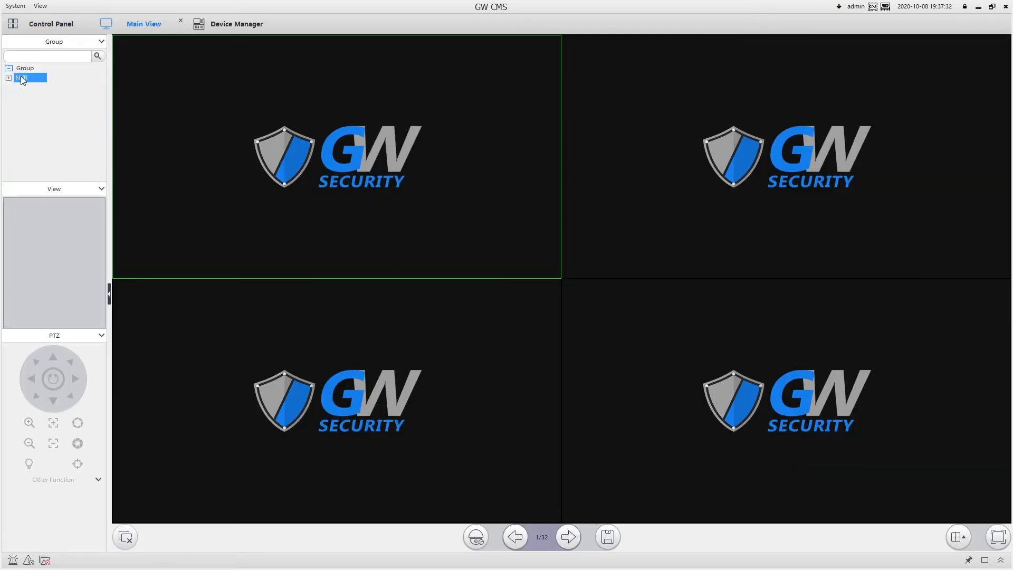
{"action": "left_click", "coordinate": [62, 90]}
{"action": "double_click", "coordinate": [61, 90]}
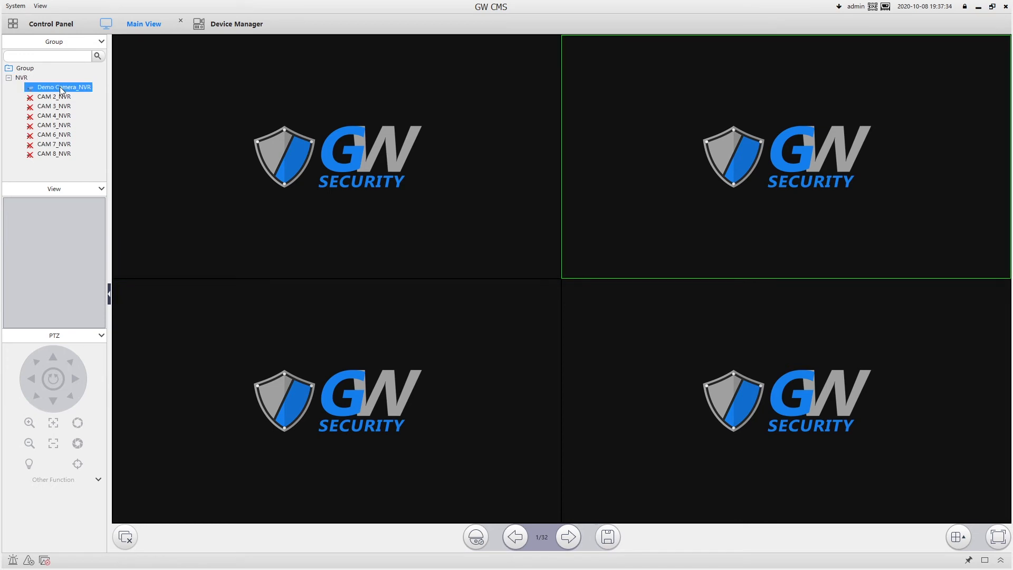
{"action": "right_click", "coordinate": [30, 78]}
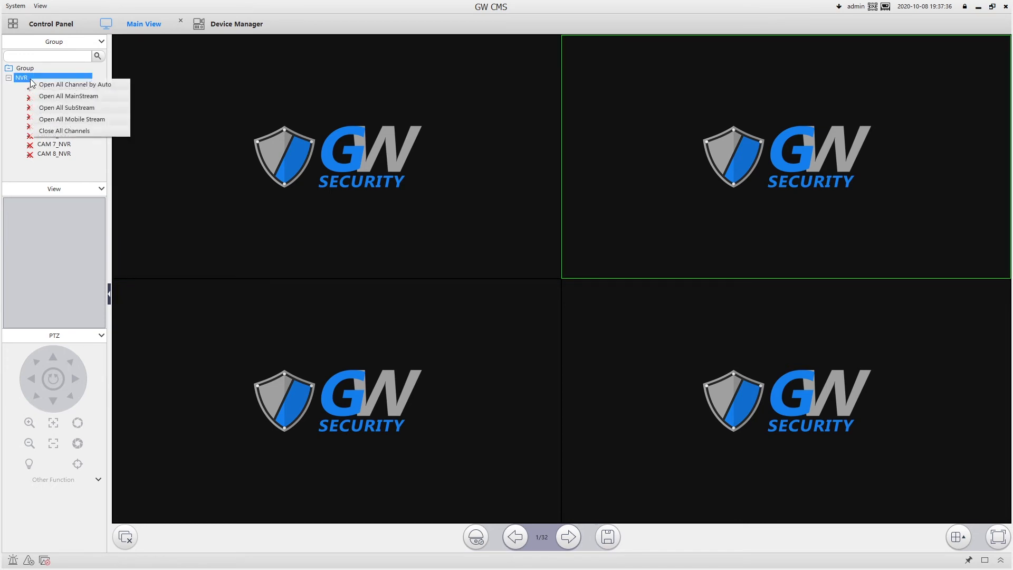
{"action": "left_click", "coordinate": [80, 109]}
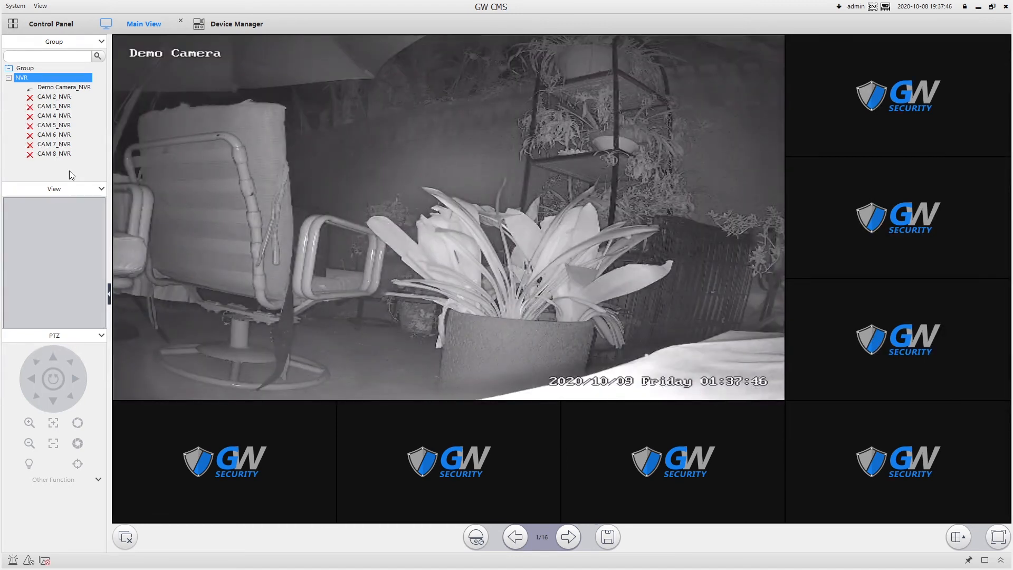
Open the NVR's remote configuration and look through its system information and list of settings.
{"action": "left_click", "coordinate": [65, 27]}
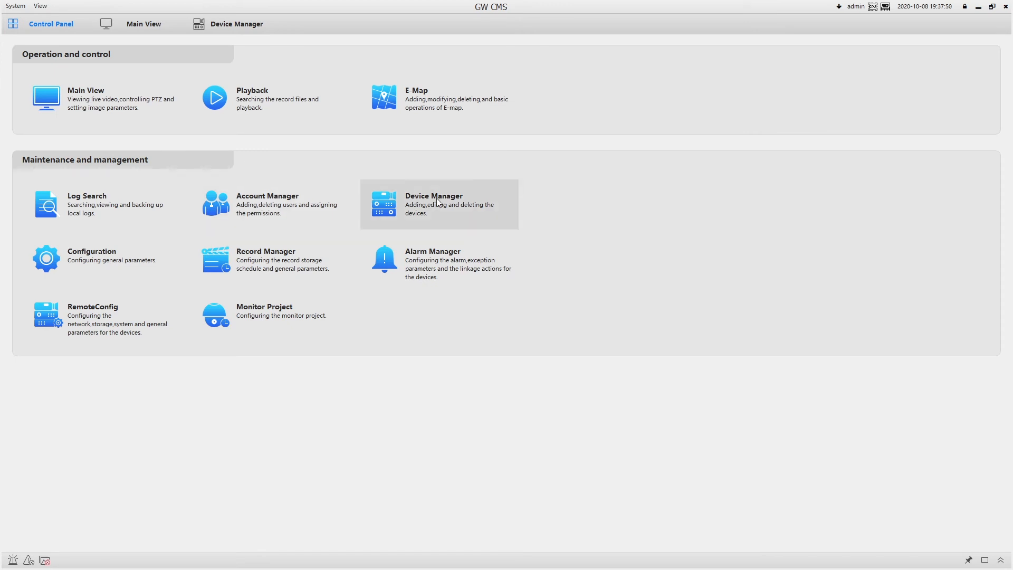
{"action": "left_click", "coordinate": [84, 325]}
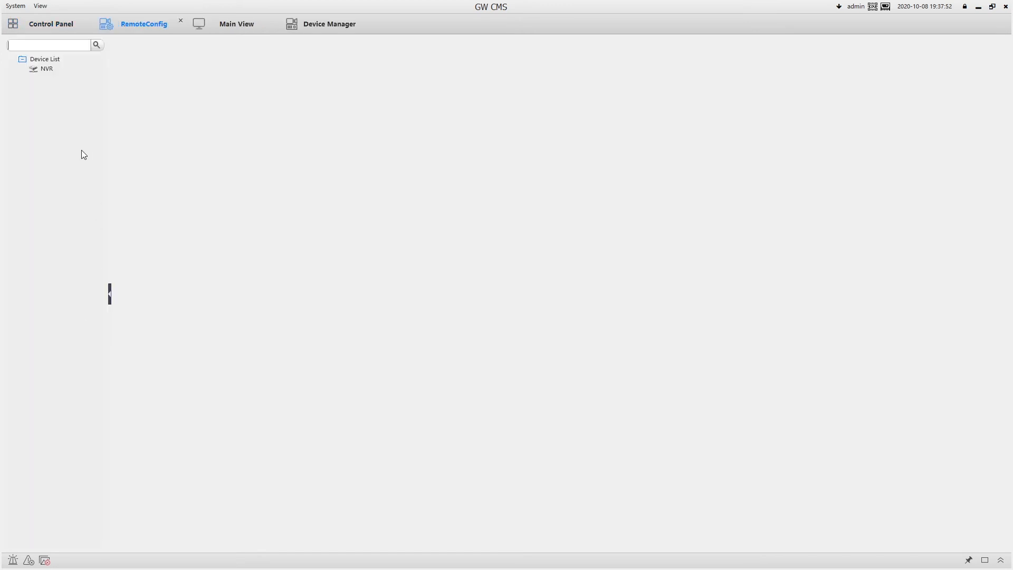
{"action": "double_click", "coordinate": [49, 69]}
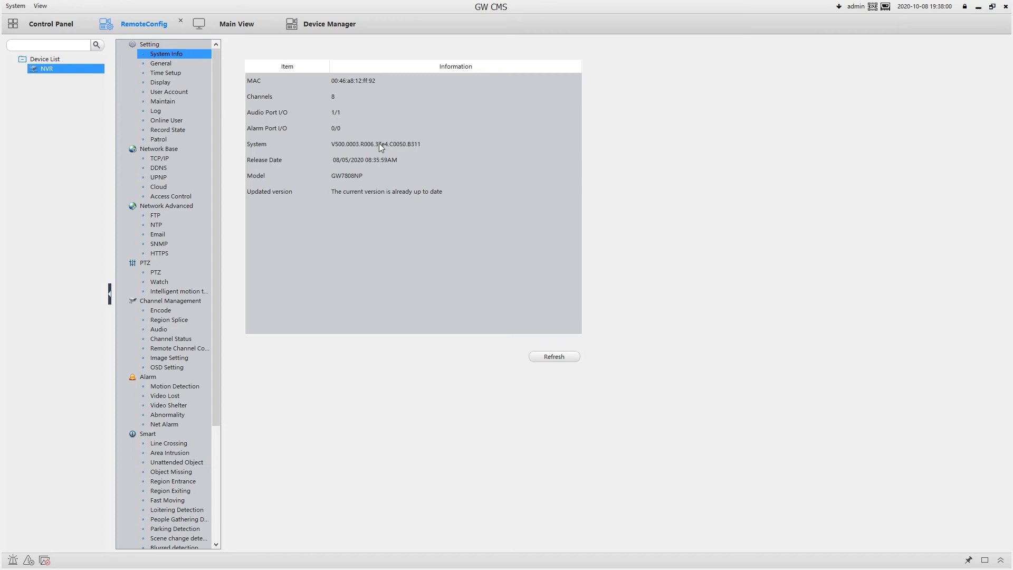
{"action": "scroll", "coordinate": [151, 196], "scroll_direction": "down", "scroll_amount": 5}
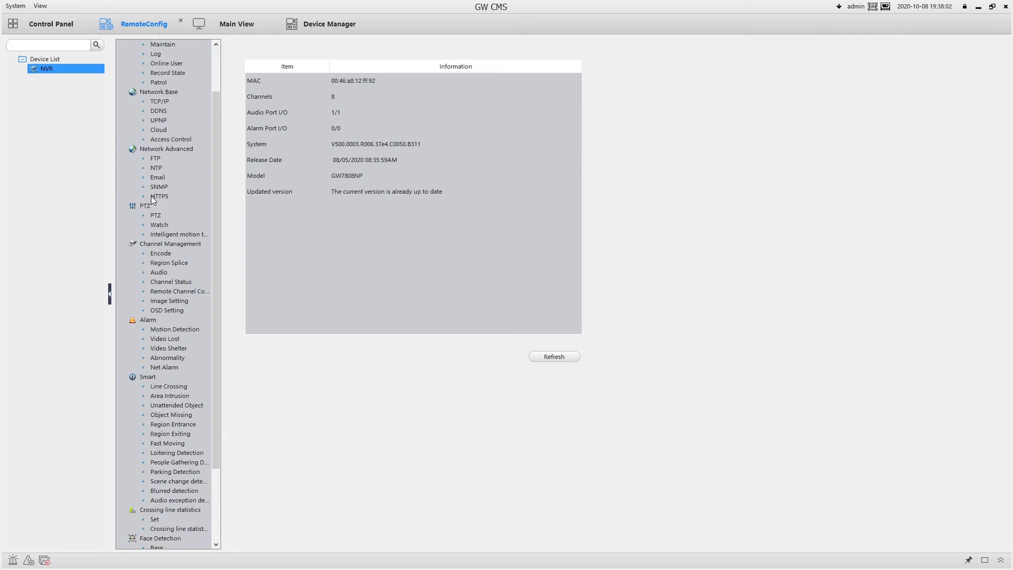
{"action": "scroll", "coordinate": [169, 339], "scroll_direction": "up", "scroll_amount": 5}
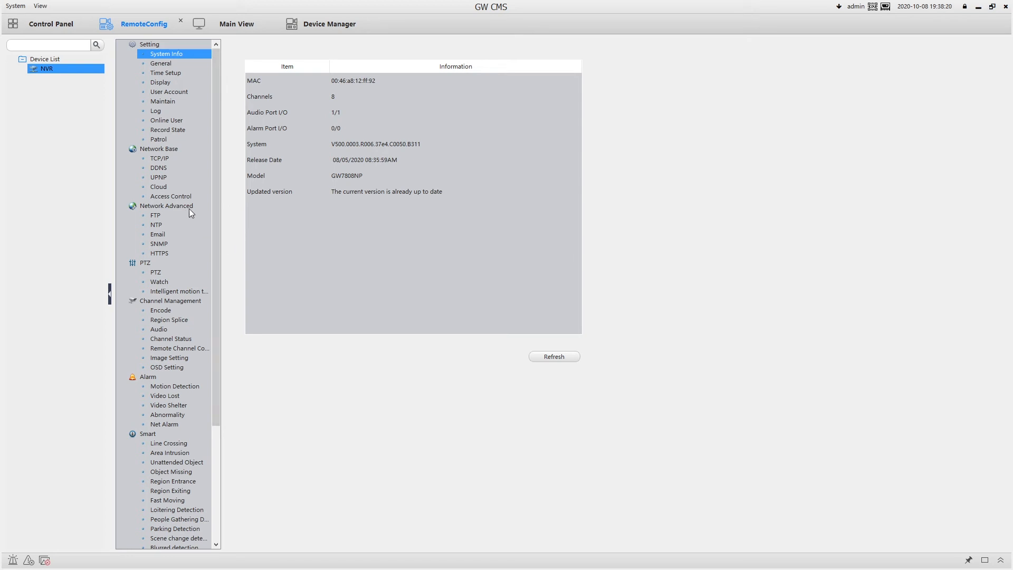
Copy the NVR's Cloud ID from the Cloud page of its Network Base settings.
{"action": "left_click", "coordinate": [161, 187]}
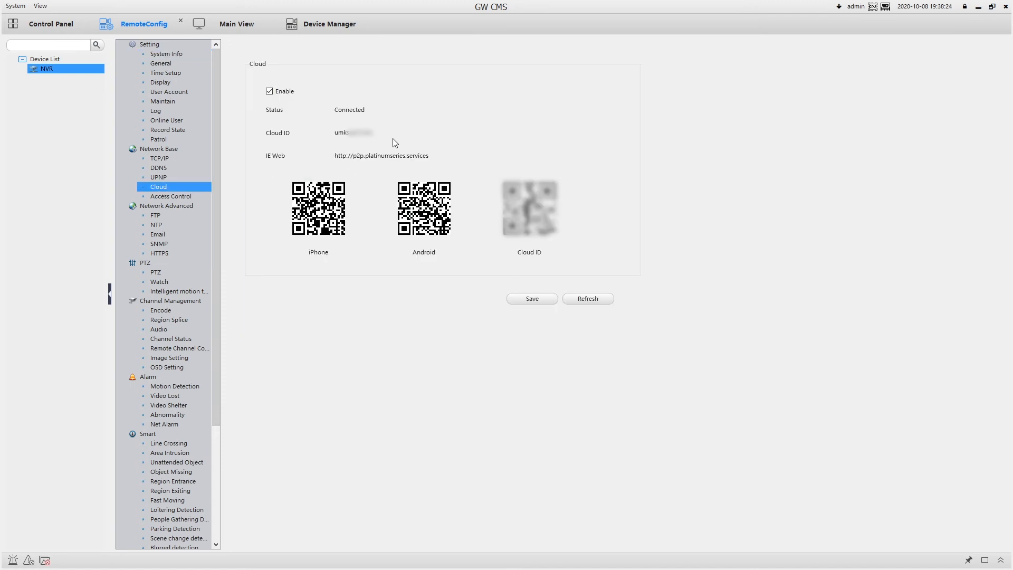
{"action": "double_click", "coordinate": [364, 133]}
{"action": "right_click", "coordinate": [364, 138]}
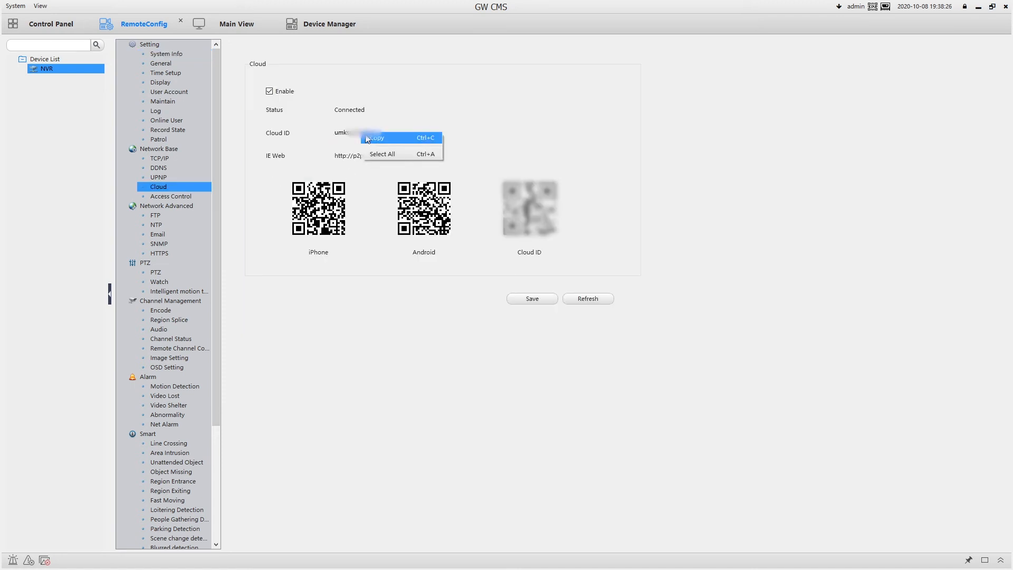
{"action": "left_click", "coordinate": [375, 139]}
{"action": "left_click", "coordinate": [412, 139]}
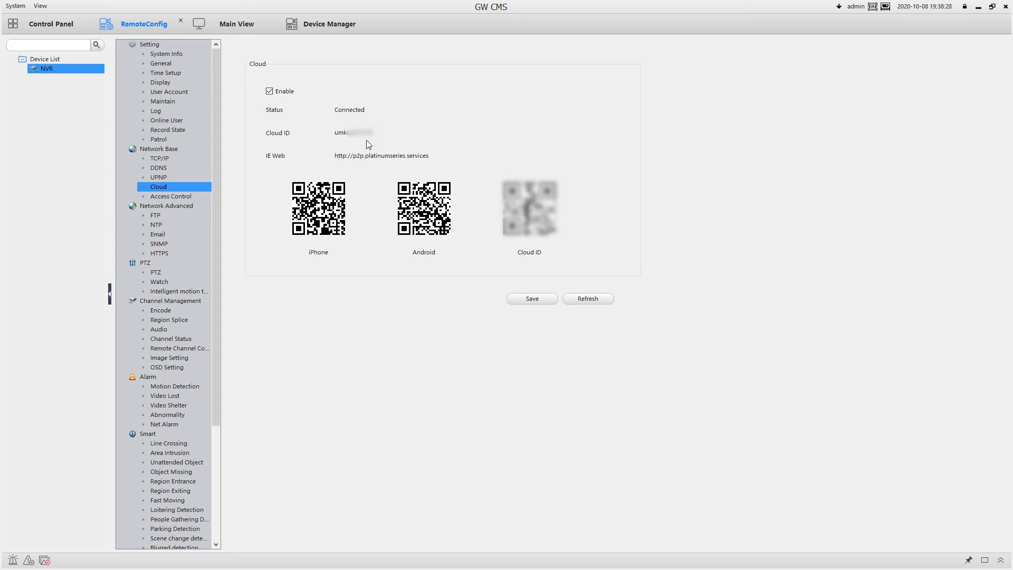
Manually add a device named NVR Remote by the copied Cloud ID, entering the device password, and re-save its settings to retry the connection.
{"action": "left_click", "coordinate": [330, 26]}
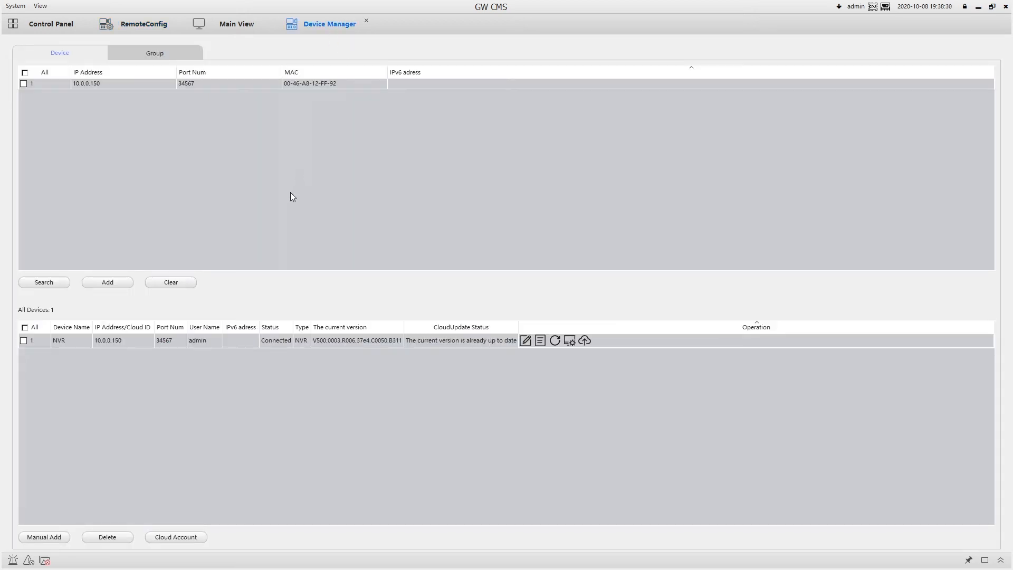
{"action": "left_click", "coordinate": [64, 537]}
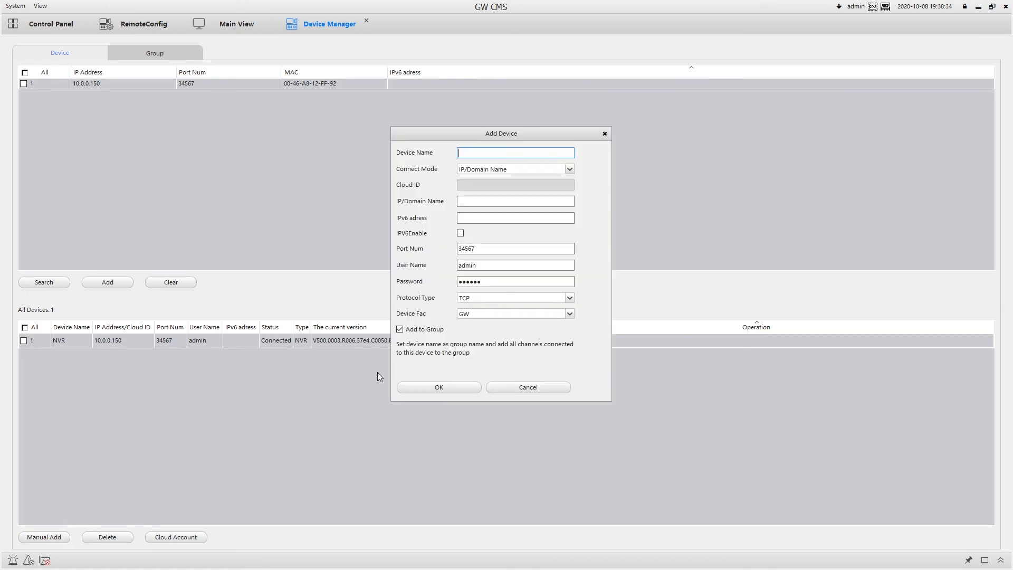
{"action": "type", "text": "NVR Remote"}
{"action": "left_click", "coordinate": [524, 171]}
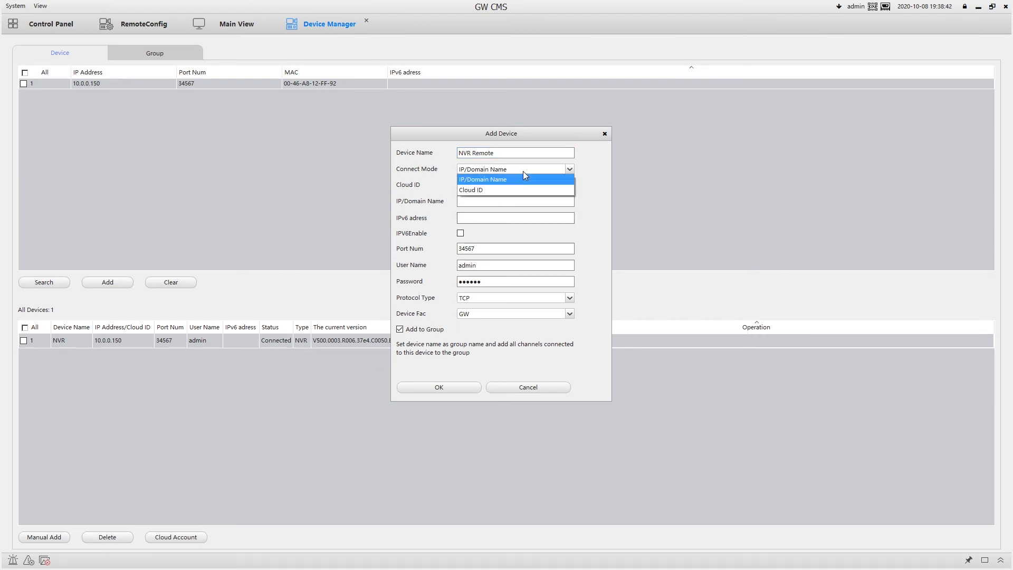
{"action": "left_click", "coordinate": [516, 191]}
{"action": "left_click", "coordinate": [508, 186]}
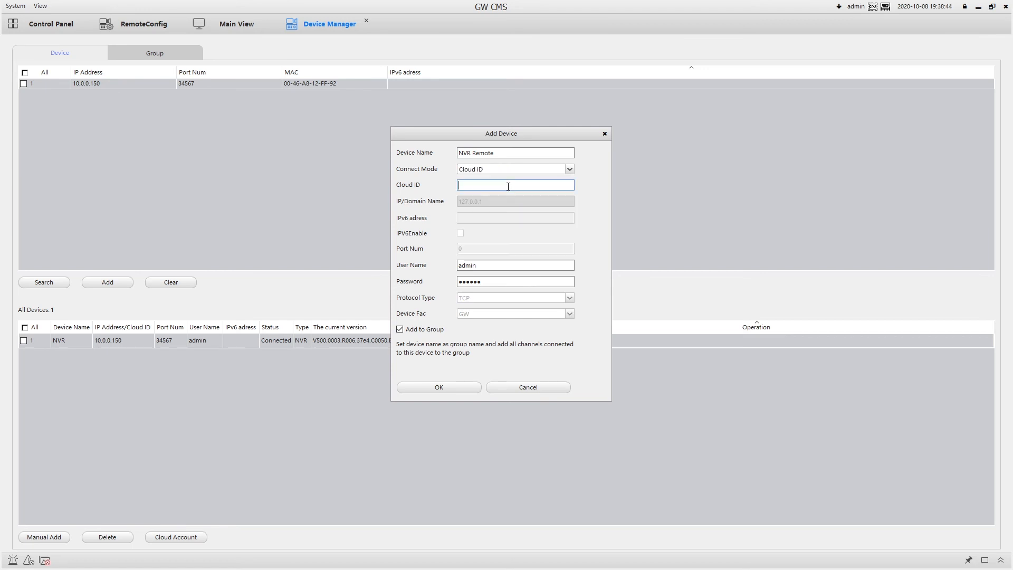
{"action": "key", "text": "ctrl+v"}
{"action": "double_click", "coordinate": [503, 282]}
{"action": "type", "text": "••••••"}
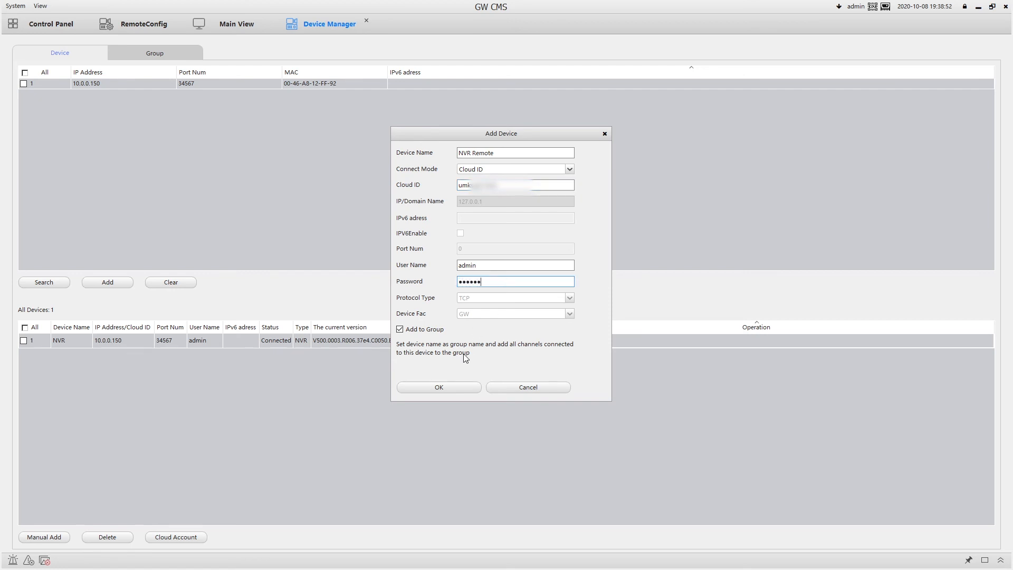
{"action": "left_click", "coordinate": [456, 391]}
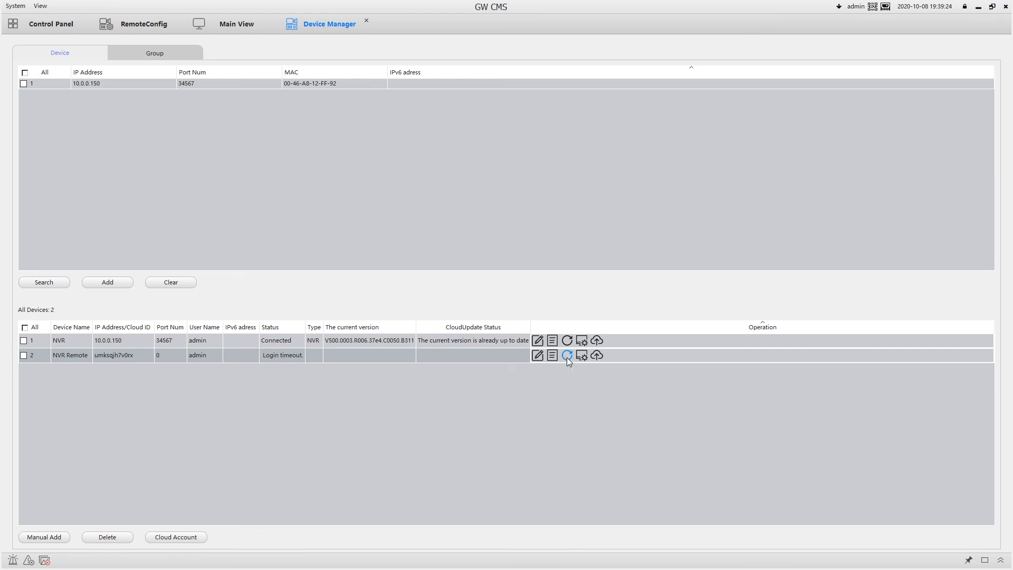
{"action": "double_click", "coordinate": [332, 359]}
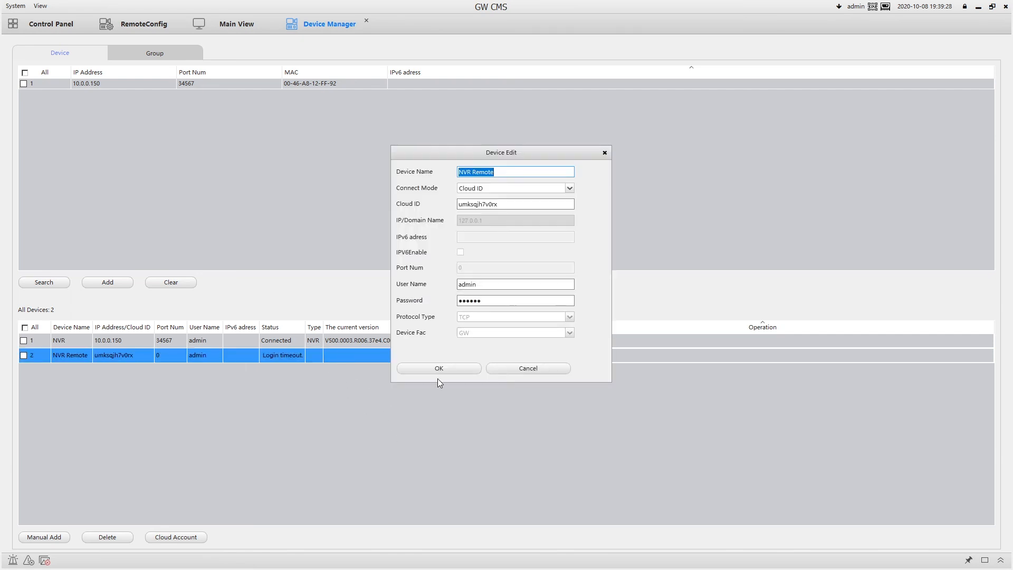
{"action": "left_click", "coordinate": [439, 368]}
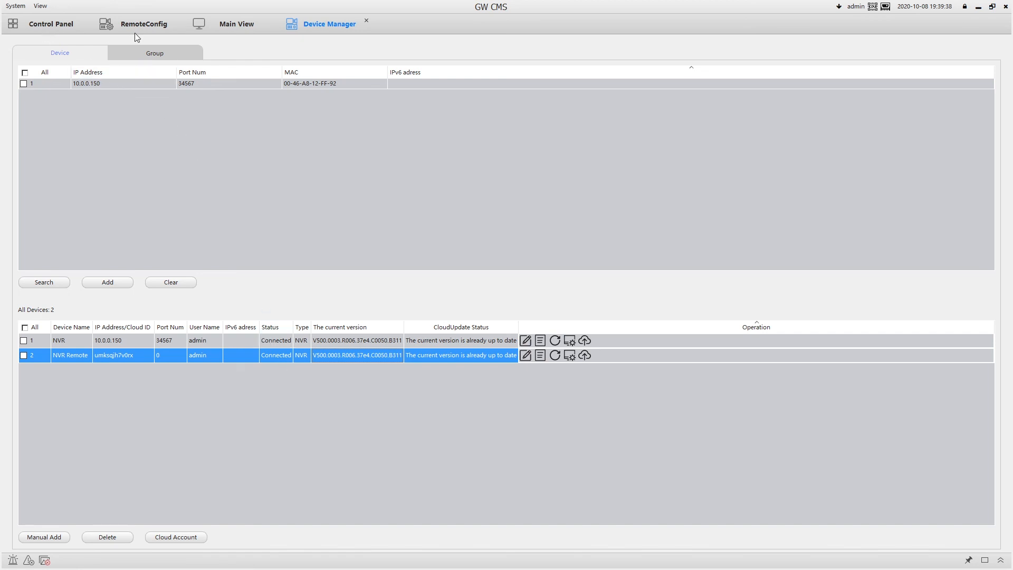
Reopen all channels of the NVR group in the Main View using the substream.
{"action": "left_click", "coordinate": [243, 25]}
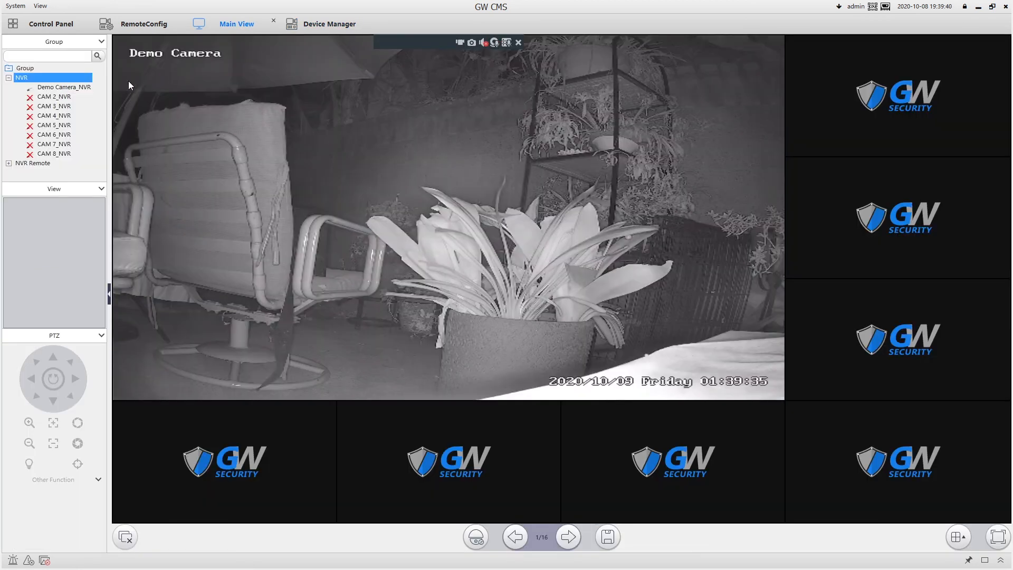
{"action": "right_click", "coordinate": [33, 81]}
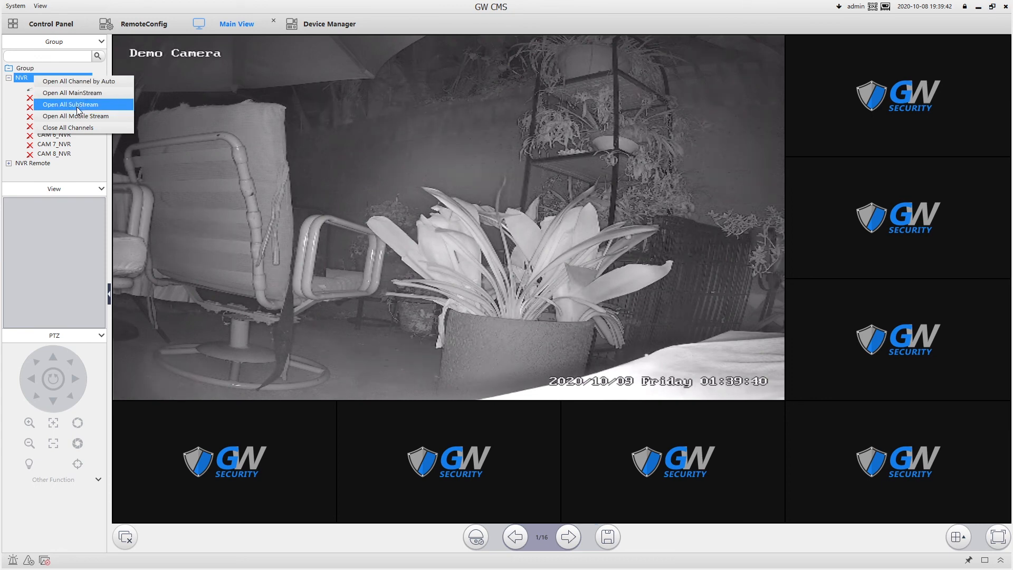
{"action": "left_click", "coordinate": [78, 105]}
Collapse the NVR group, expand NVR Remote and show all its channels using the substream.
{"action": "left_click", "coordinate": [8, 78]}
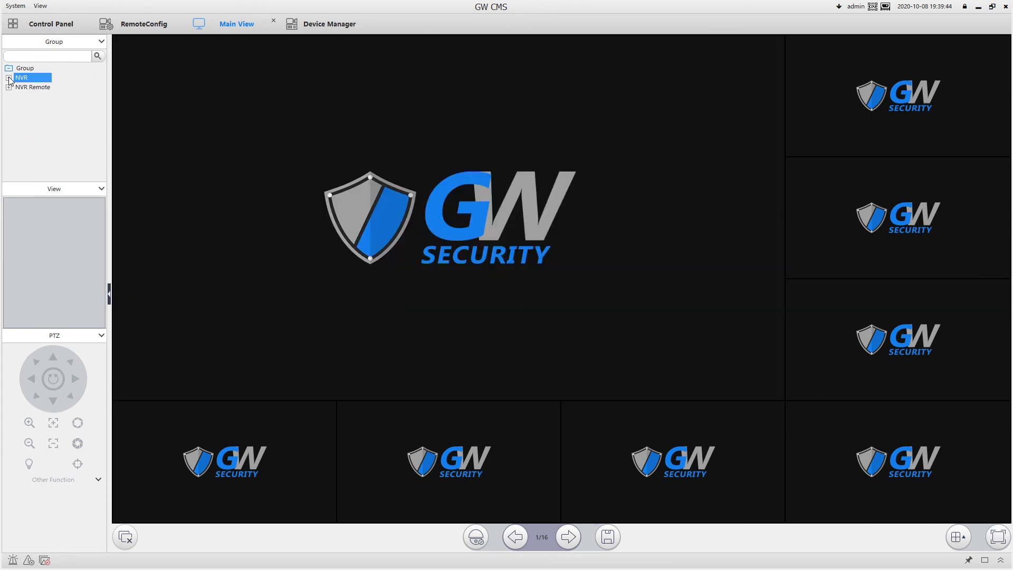
{"action": "left_click", "coordinate": [9, 87]}
{"action": "right_click", "coordinate": [30, 89]}
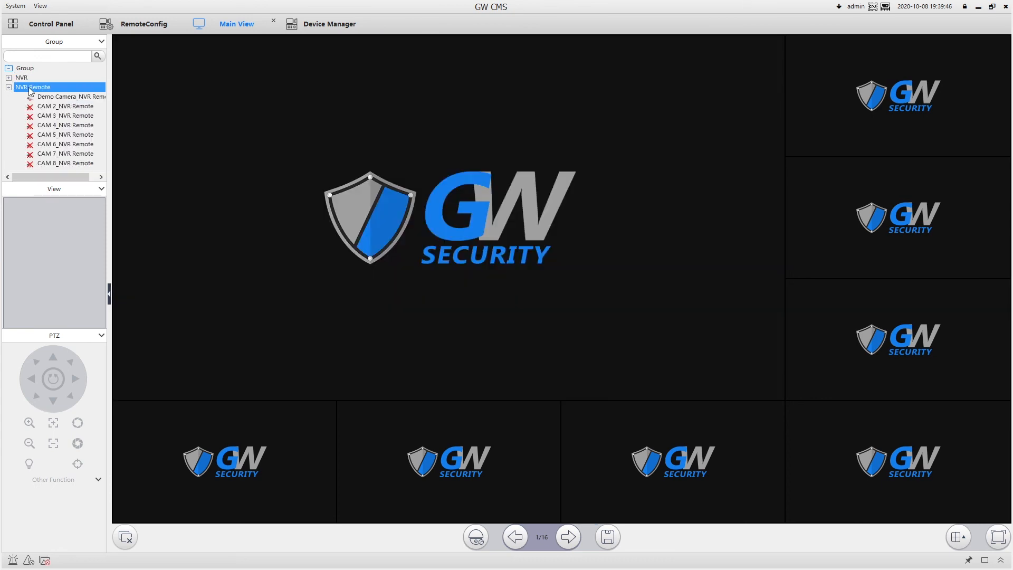
{"action": "left_click", "coordinate": [78, 116]}
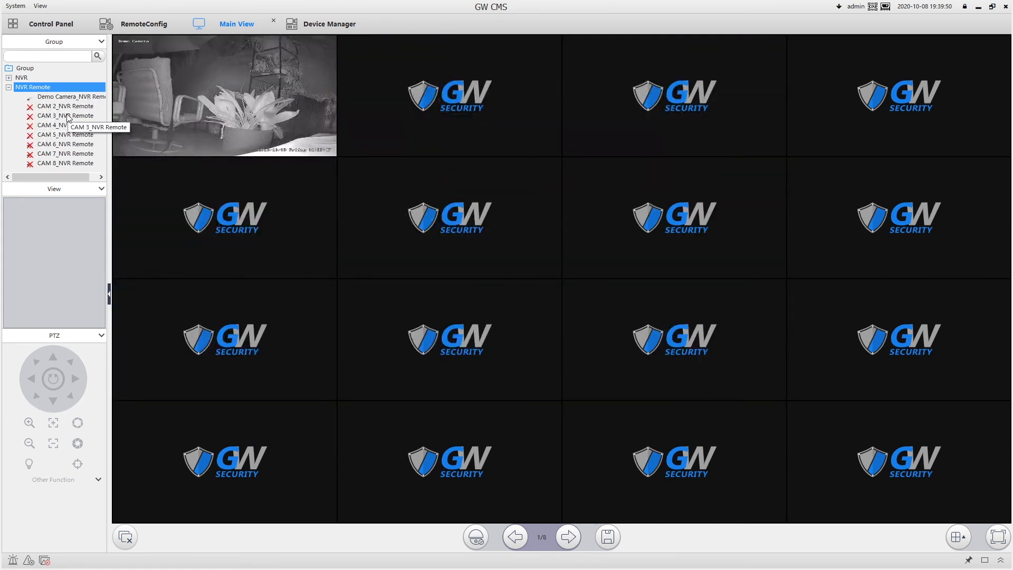
{"action": "mouse_move", "coordinate": [235, 134]}
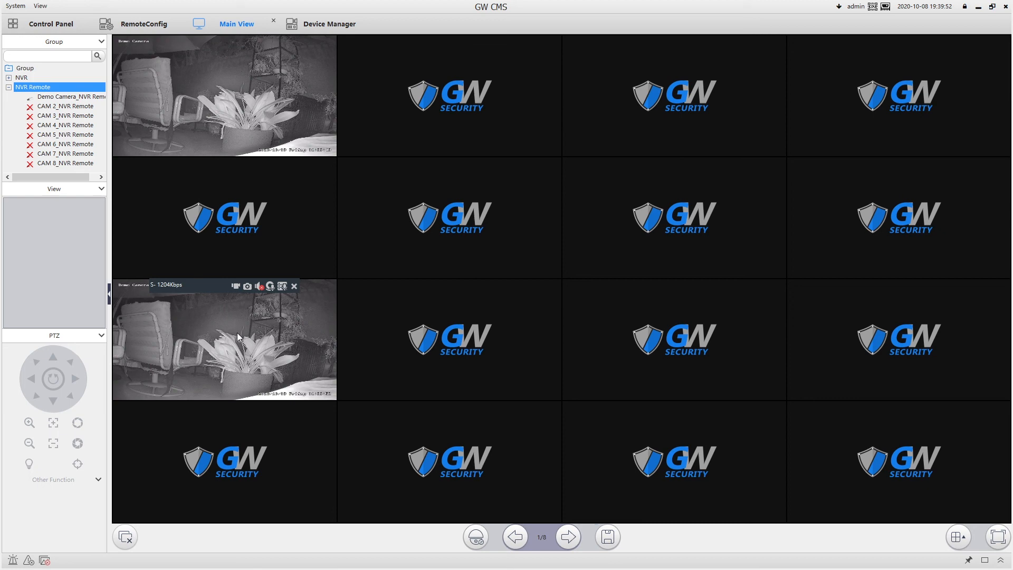